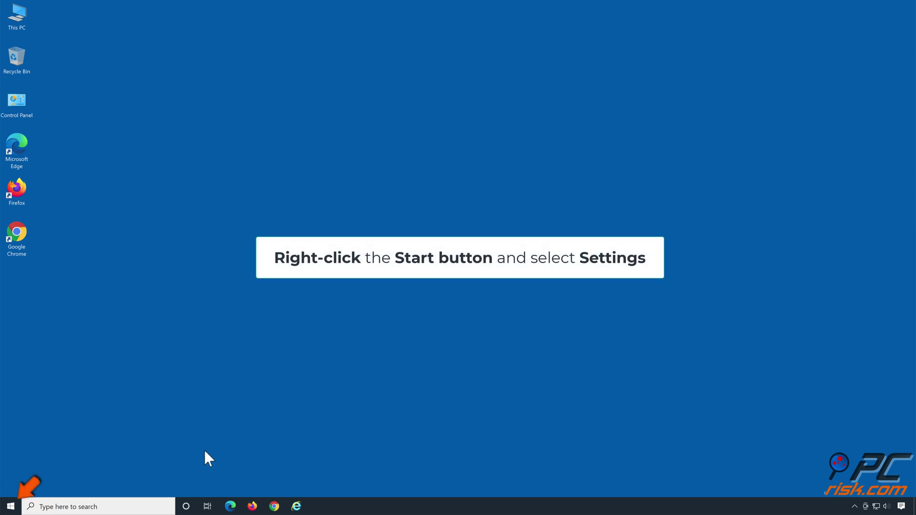
Reach the Update & Security Troubleshoot page via the quick-link menu's Settings entry
right_click(11, 506)
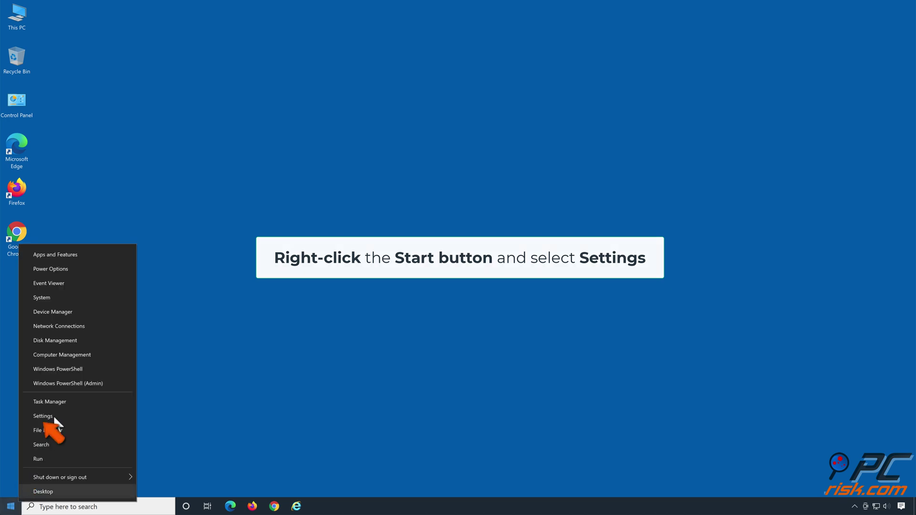
click(53, 416)
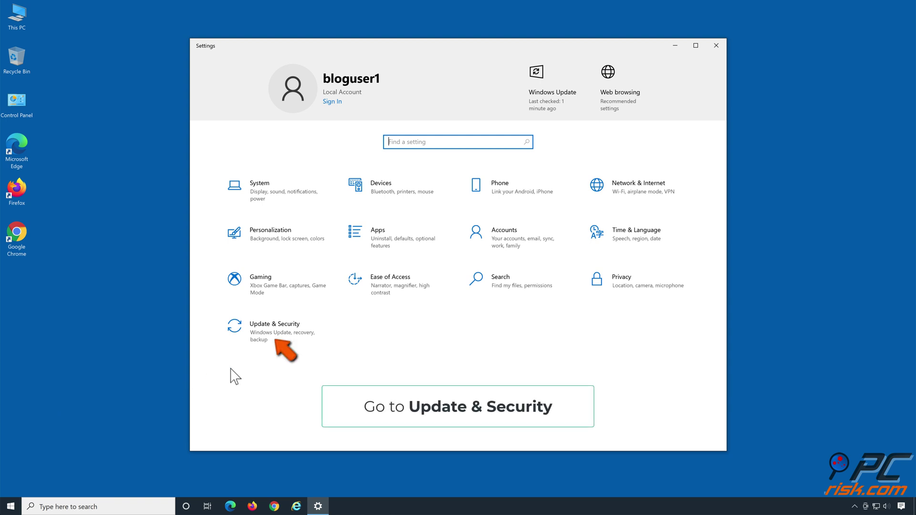
click(274, 339)
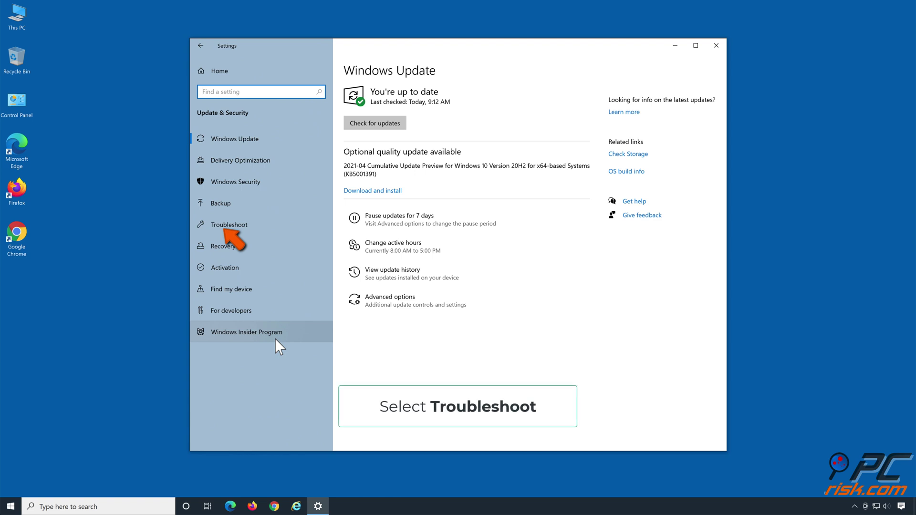
click(274, 226)
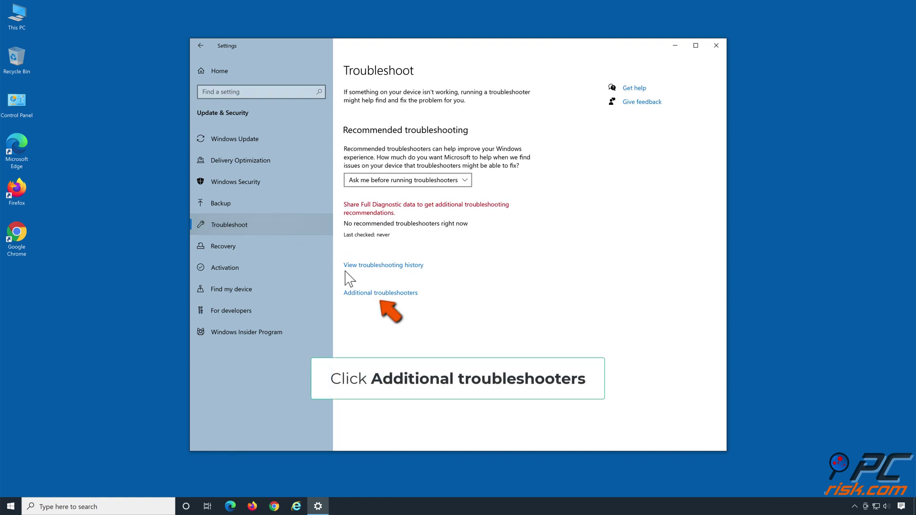
Run the Windows Update troubleshooter from Additional troubleshooters, close it, then close Settings
click(379, 295)
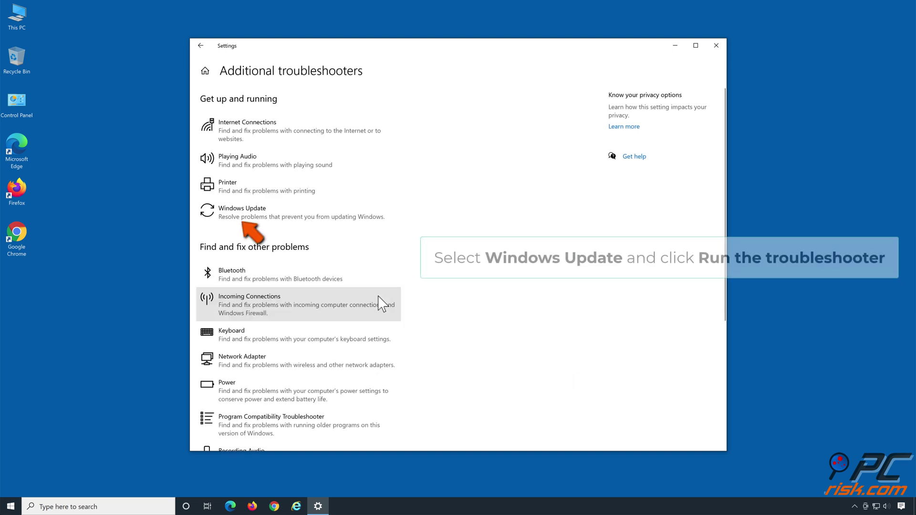
click(267, 218)
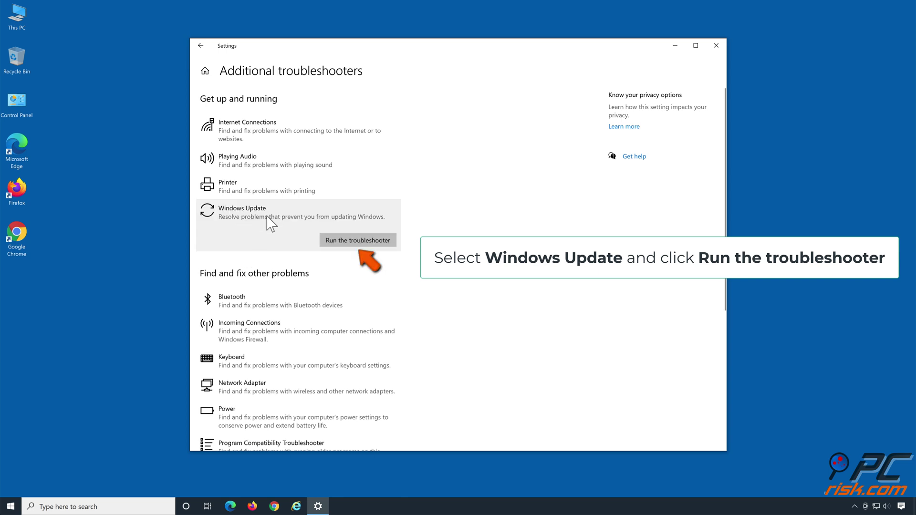
click(352, 241)
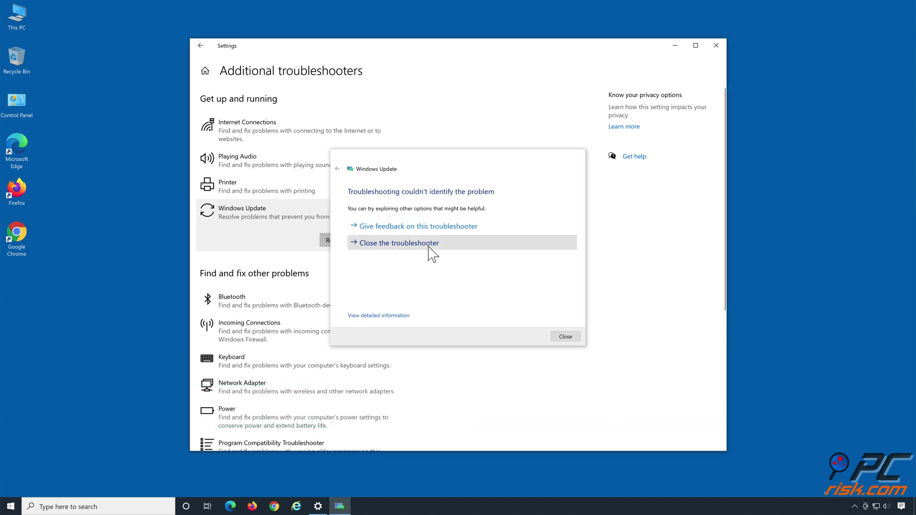
click(429, 246)
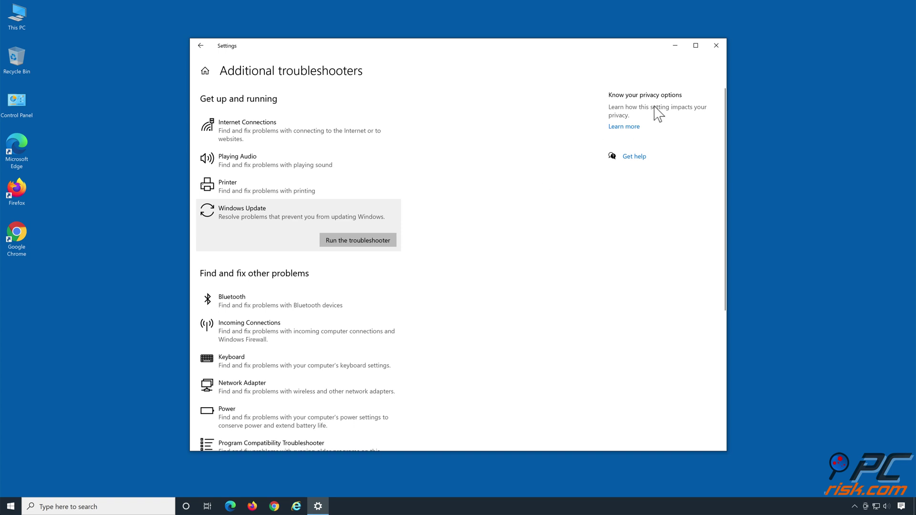
click(716, 45)
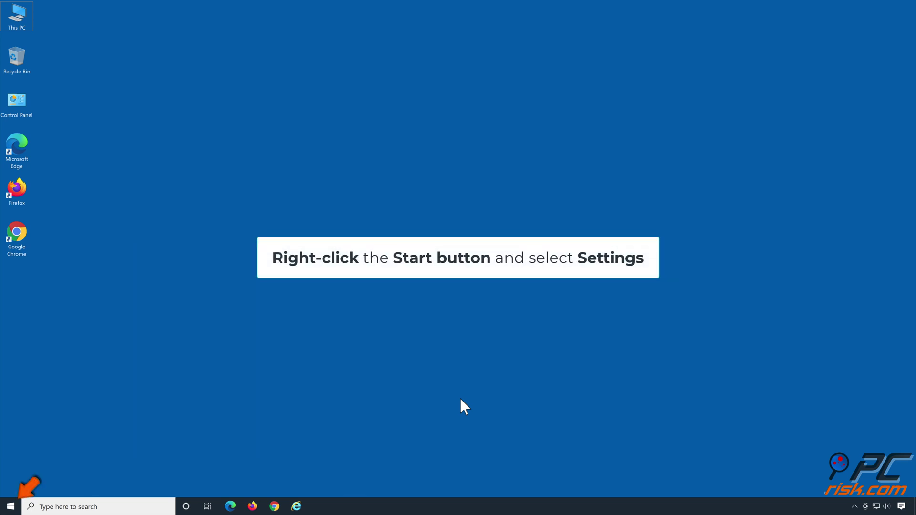
Uncheck 'Get tips, tricks, and suggestions as you use Windows' under System > Notifications & actions
right_click(11, 506)
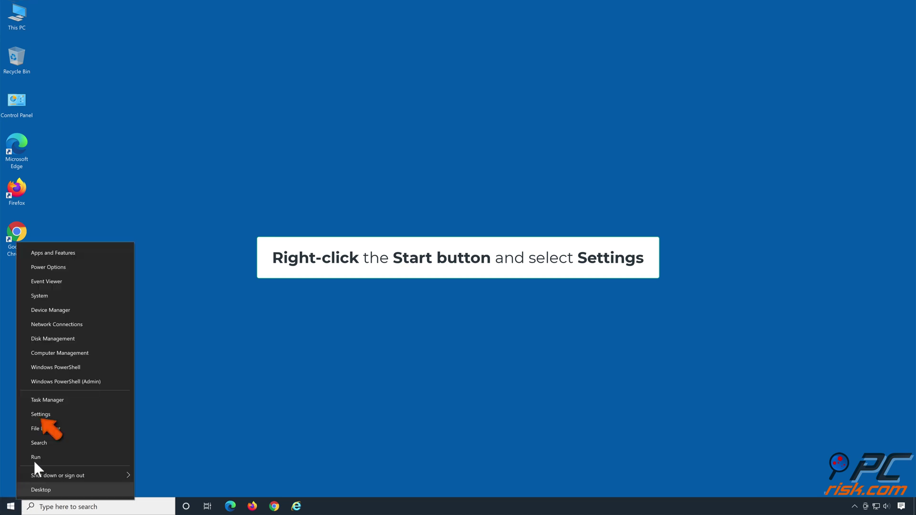
click(56, 415)
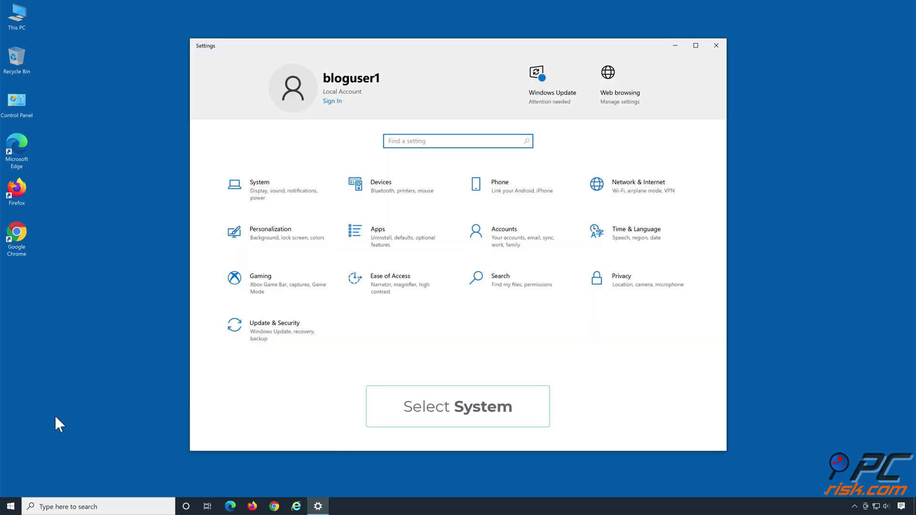
click(270, 197)
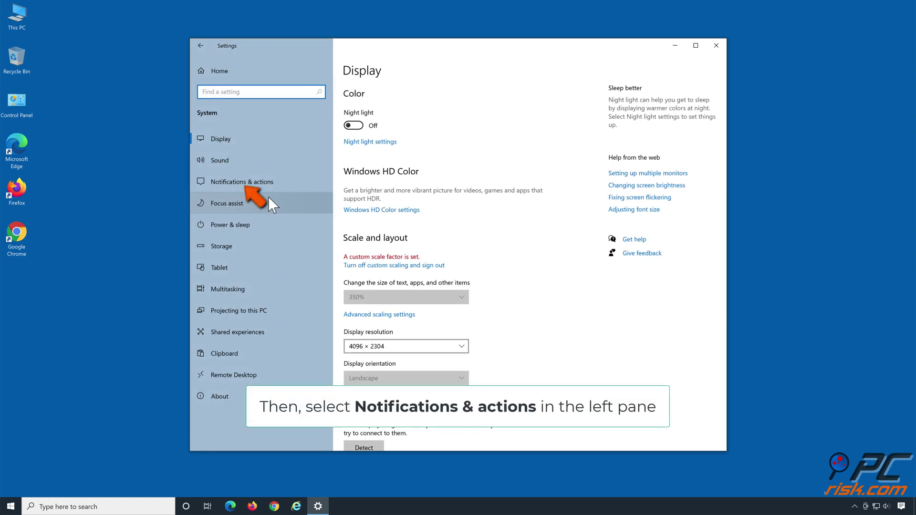
click(243, 185)
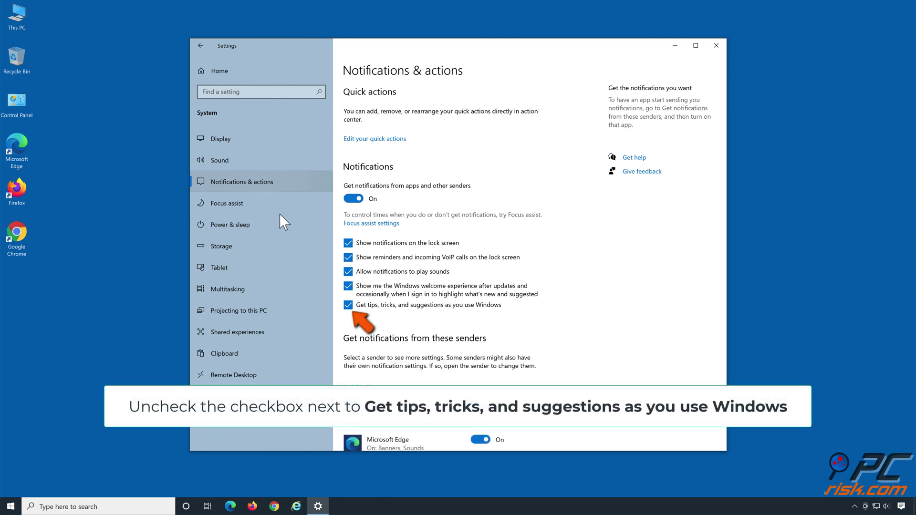
click(348, 305)
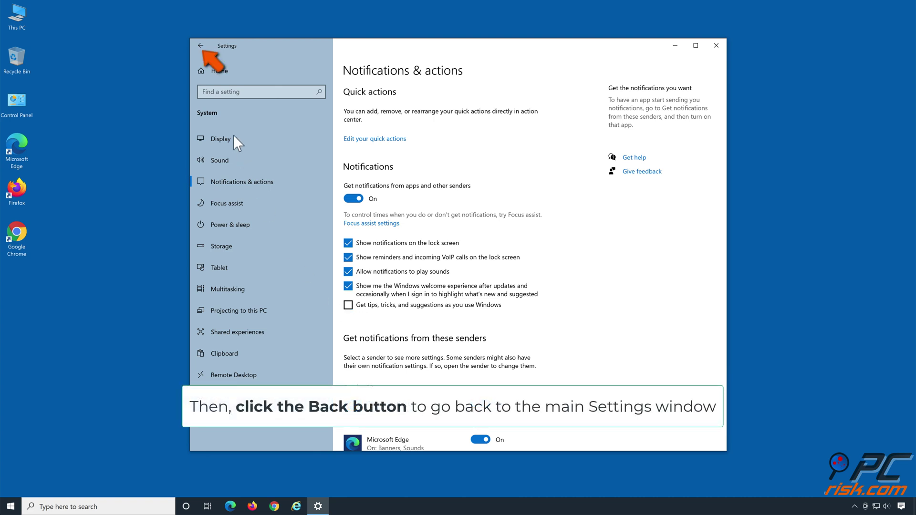
Switch off 'Show suggestions occasionally in Start' under Personalization > Start, then return home
click(200, 46)
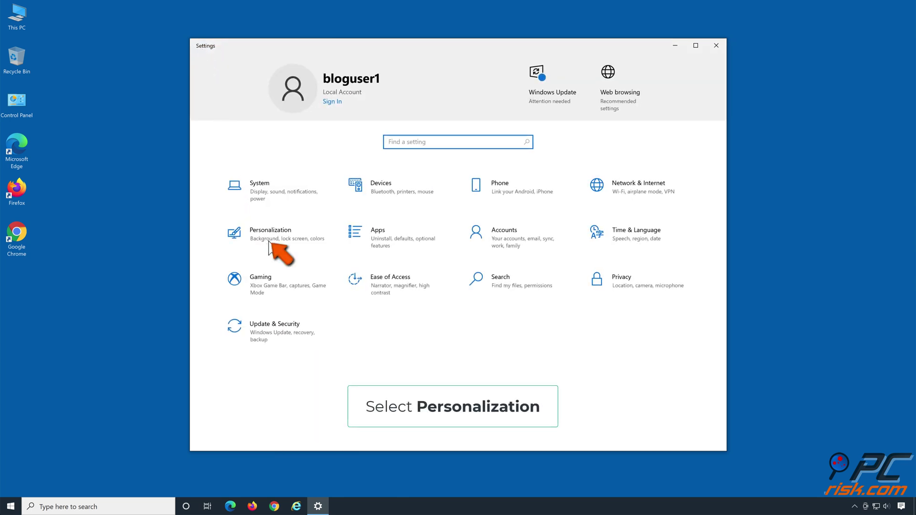
click(268, 241)
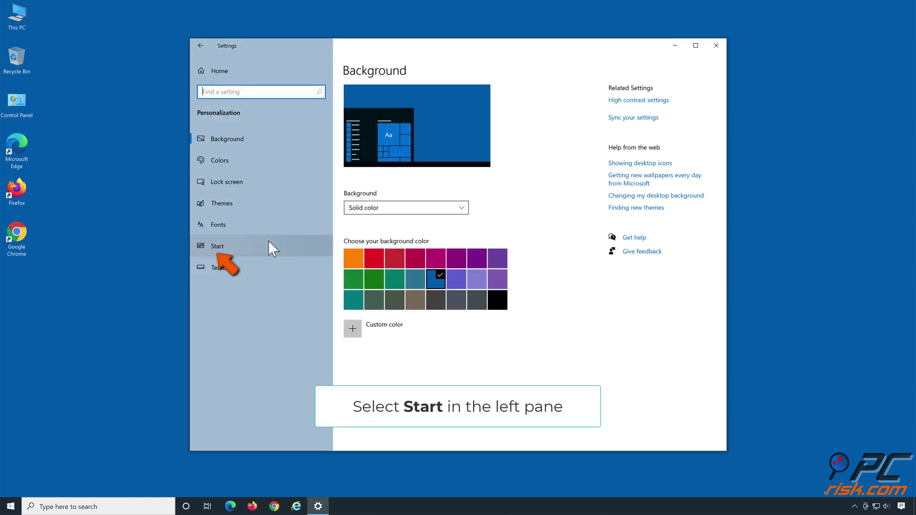
click(219, 251)
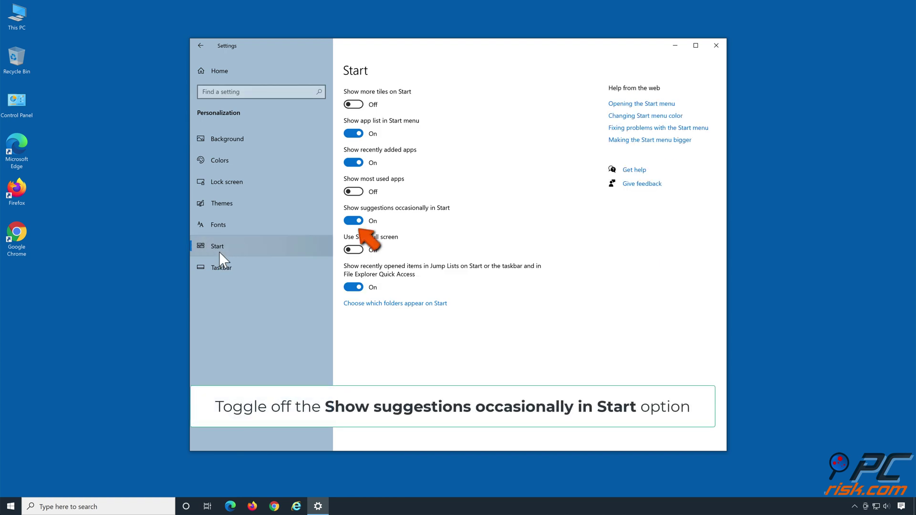
click(355, 221)
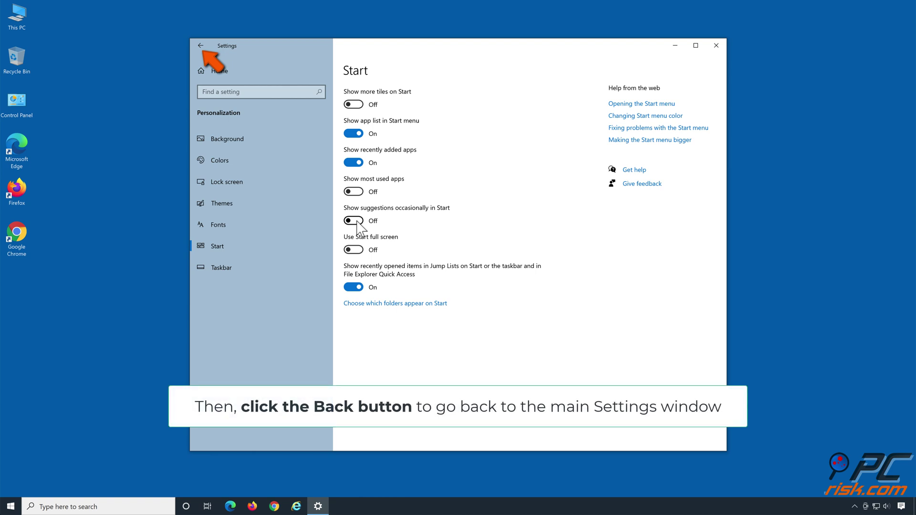
click(201, 46)
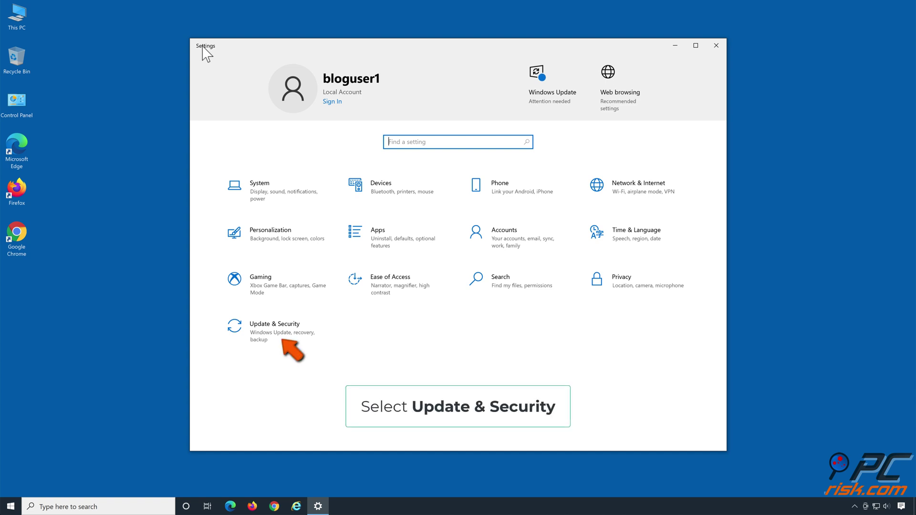
Go to Update & Security > Windows Security and launch App & browser control
click(275, 337)
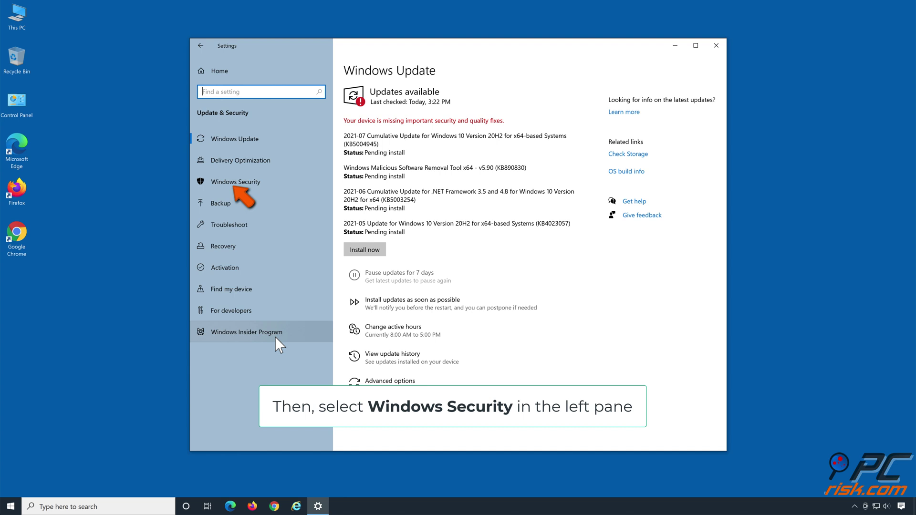
click(238, 184)
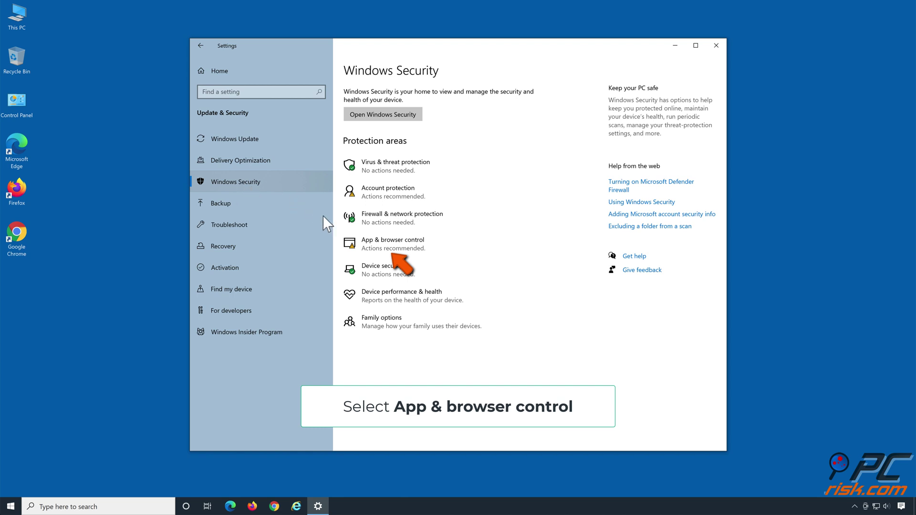
click(385, 249)
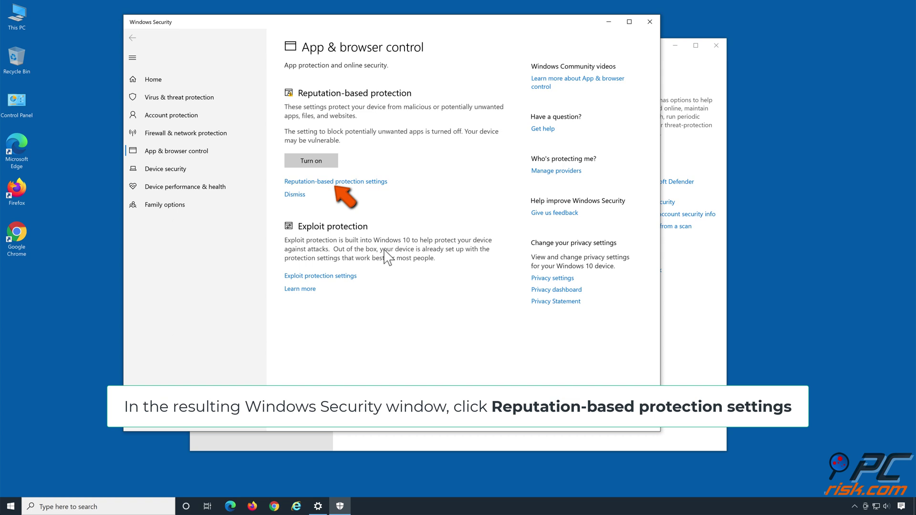
Under Reputation-based protection, switch off all three SmartScreen toggles and close Windows Security
click(358, 183)
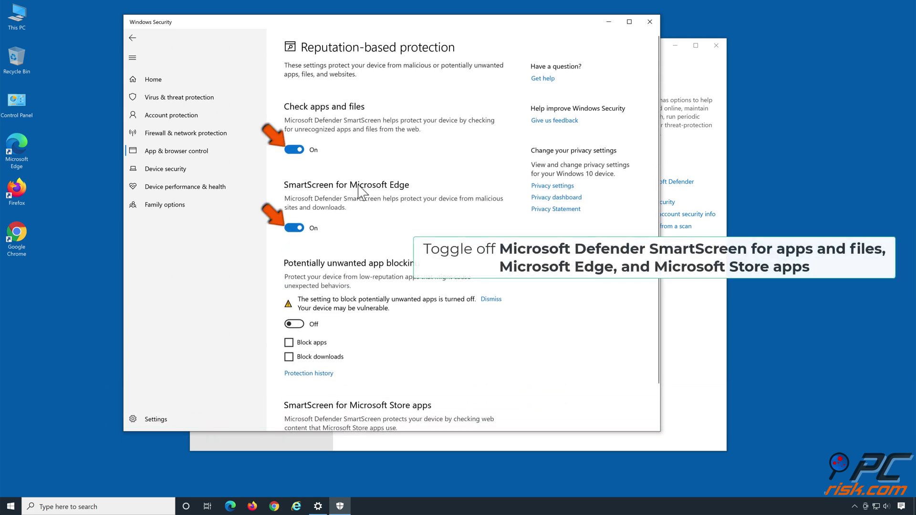
click(297, 152)
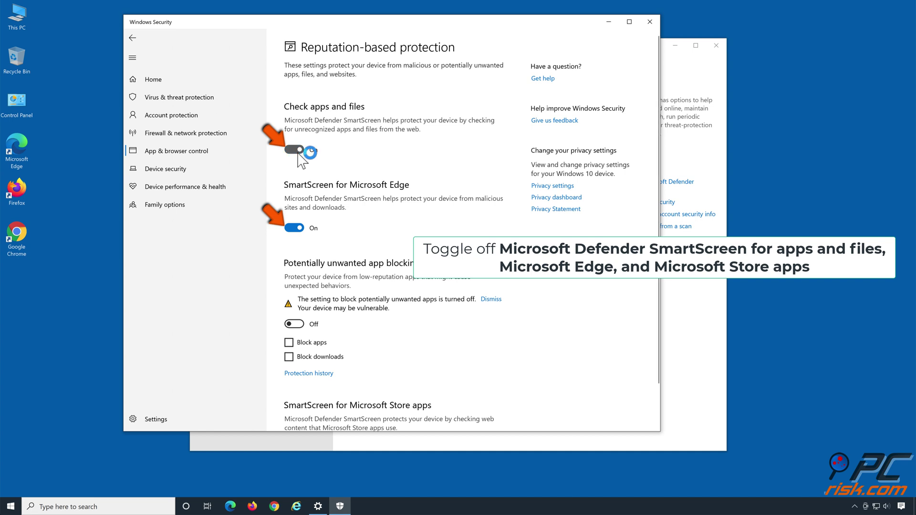
click(296, 238)
scroll(353, 255, down, 1)
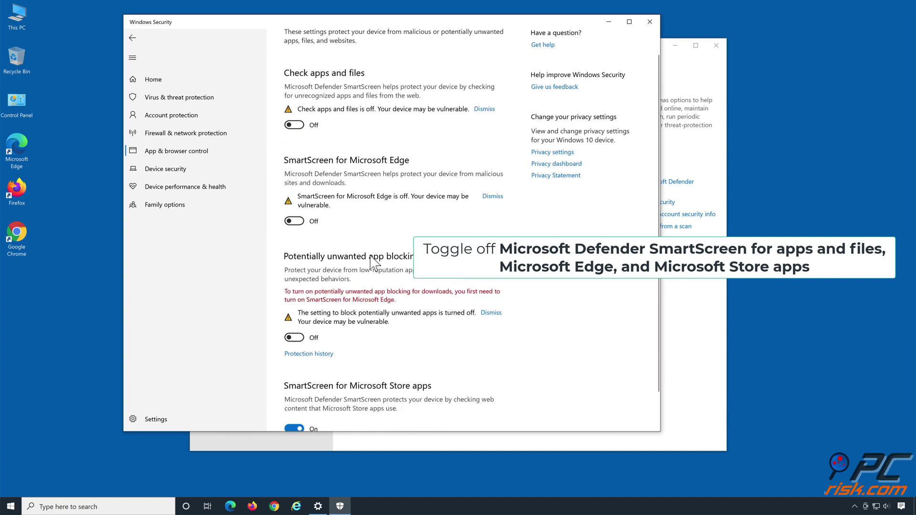
scroll(367, 257, down, 1)
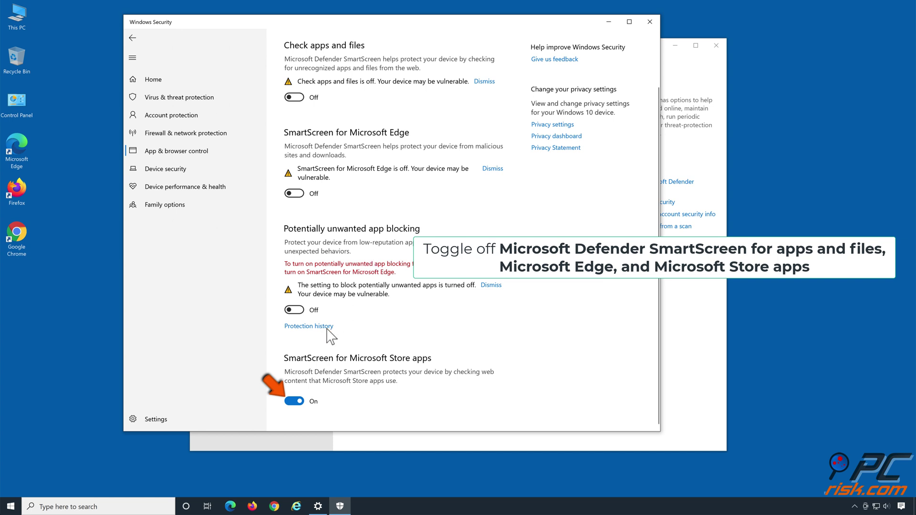
click(299, 403)
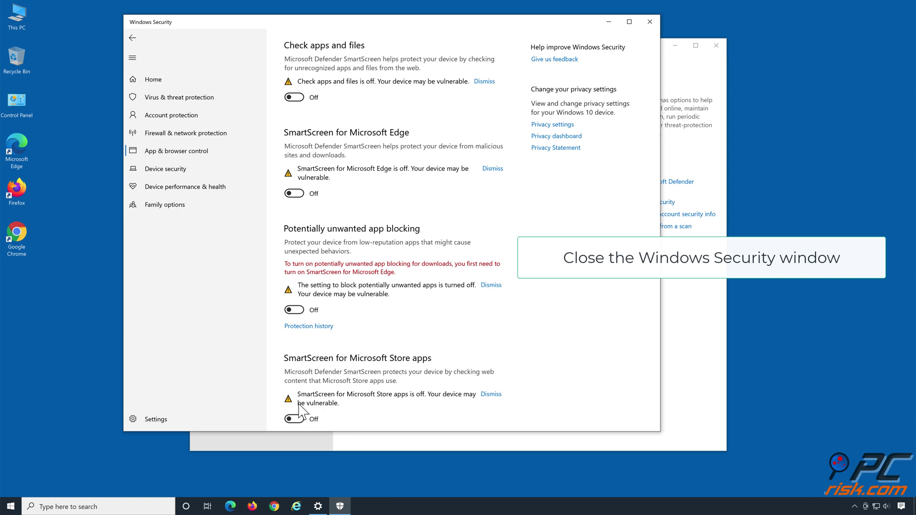
click(649, 22)
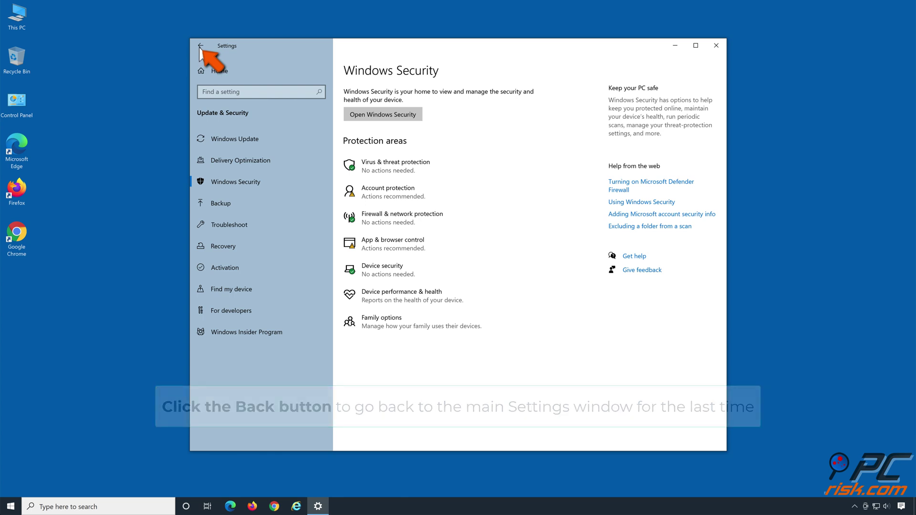
Go from Settings home to the Privacy > Background apps page
click(200, 46)
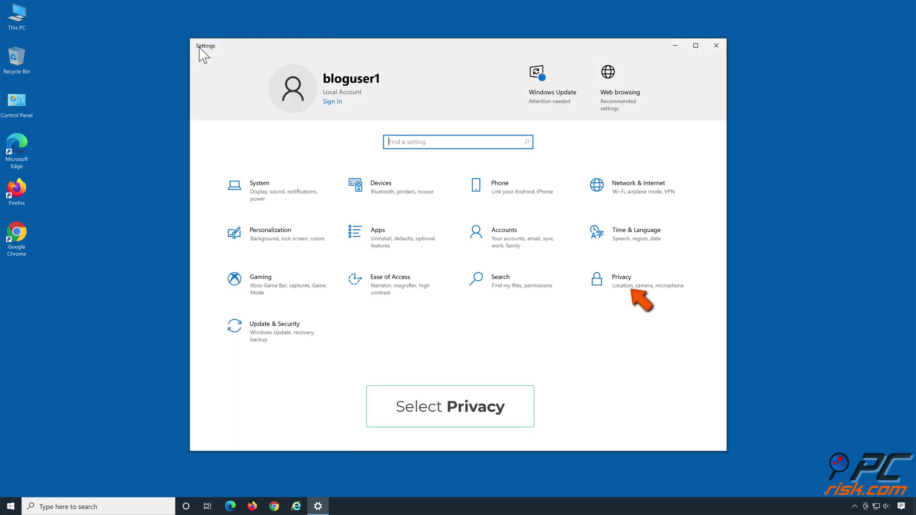
click(619, 282)
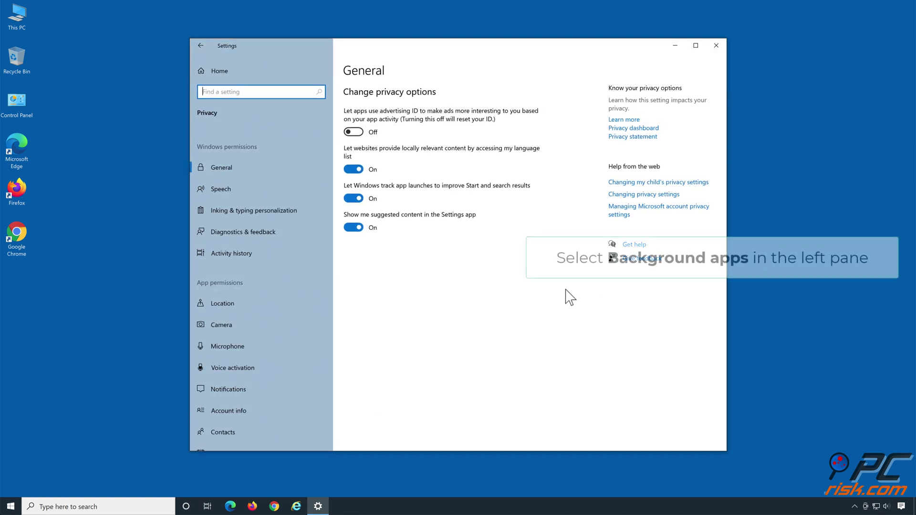
scroll(282, 319, down, 3)
scroll(283, 320, down, 1)
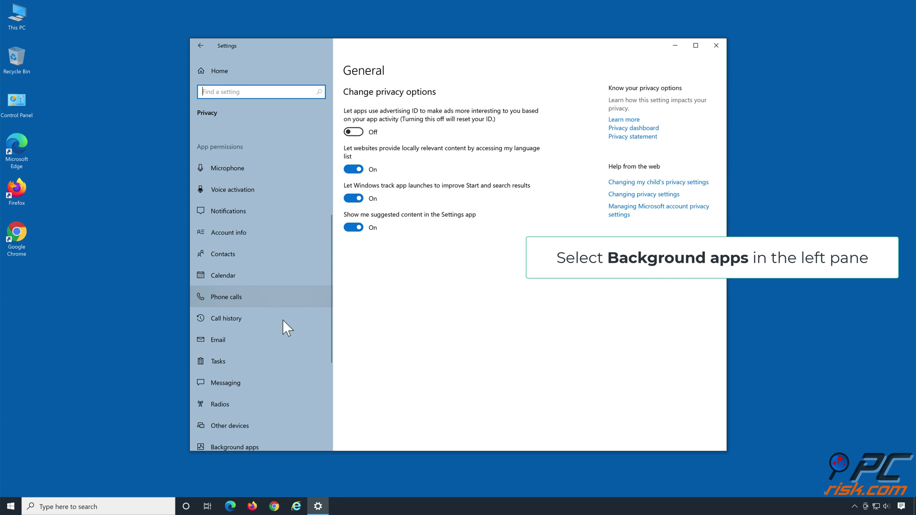
scroll(282, 320, down, 2)
scroll(283, 320, down, 2)
scroll(283, 320, down, 1)
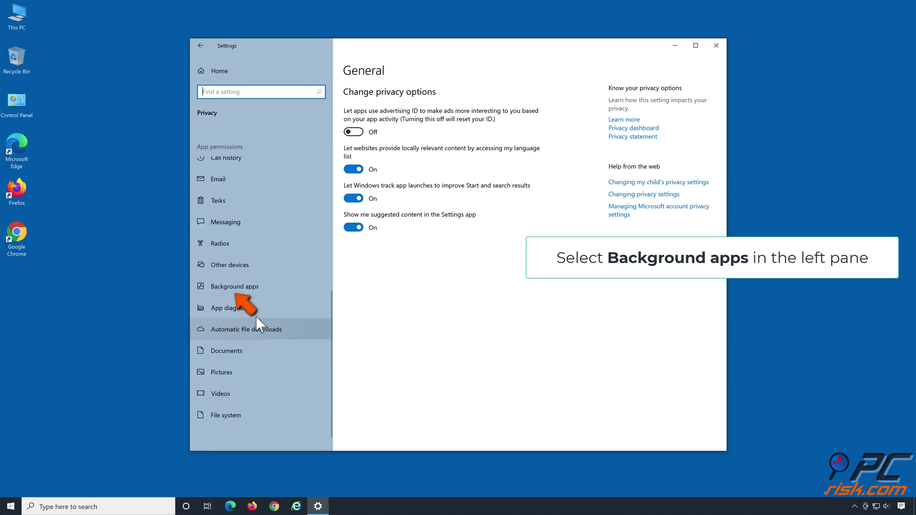
click(234, 289)
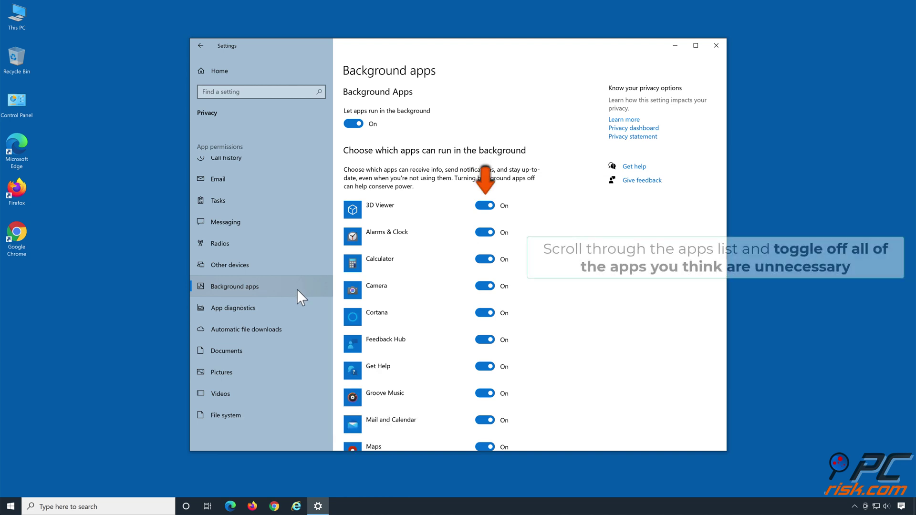
Turn off background running for 3D Viewer through OneNote for Windows 10
click(485, 206)
click(484, 232)
click(484, 259)
click(485, 285)
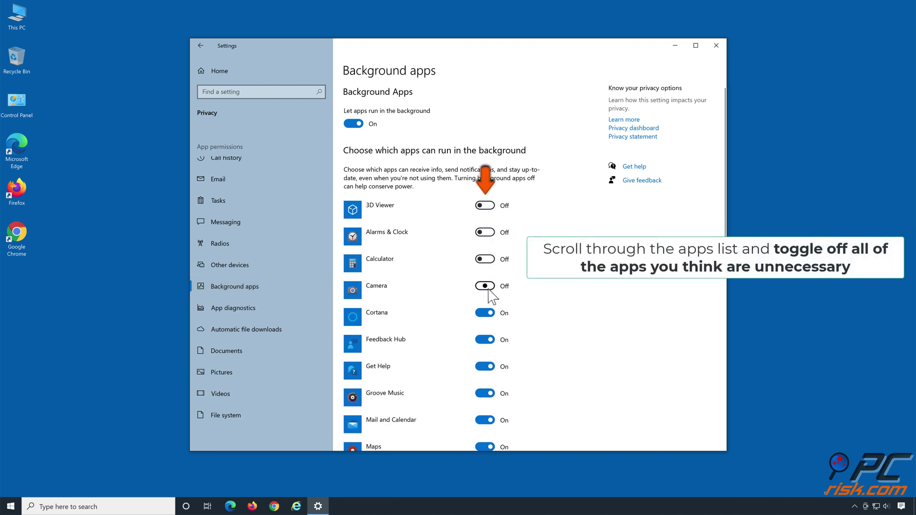
click(484, 313)
click(484, 340)
click(485, 366)
click(484, 393)
click(485, 419)
scroll(487, 415, down, 4)
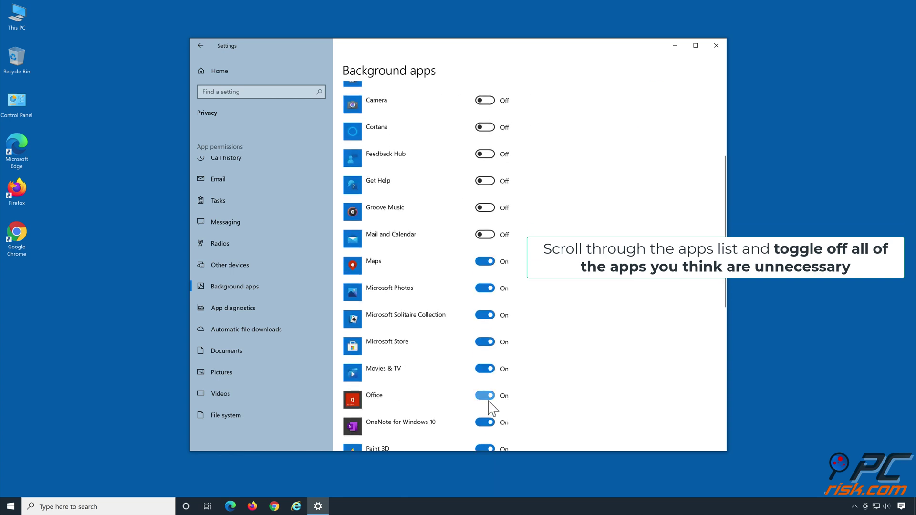
click(485, 261)
click(485, 288)
click(484, 315)
click(485, 341)
click(484, 368)
click(484, 396)
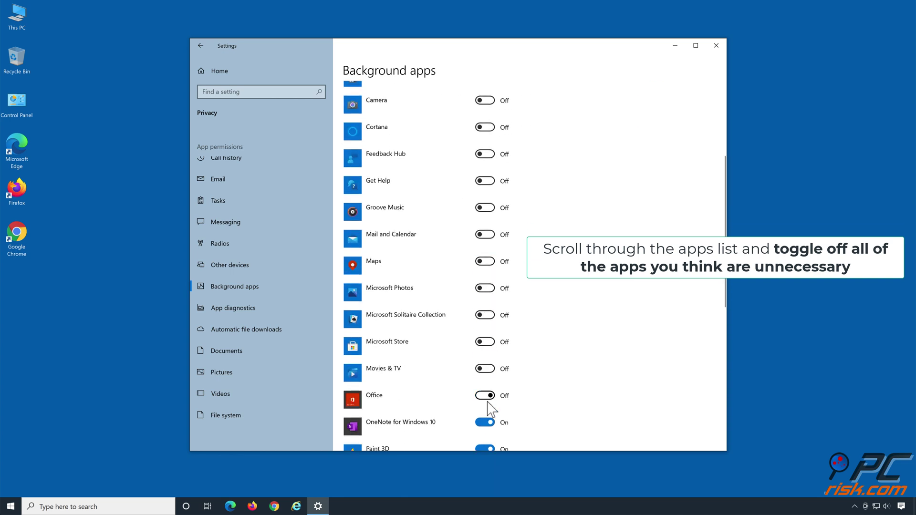
click(485, 422)
Turn off background running for Paint 3D through Your Phone, then close Settings
scroll(493, 417, down, 1)
scroll(493, 333, down, 4)
click(484, 201)
click(484, 228)
click(484, 255)
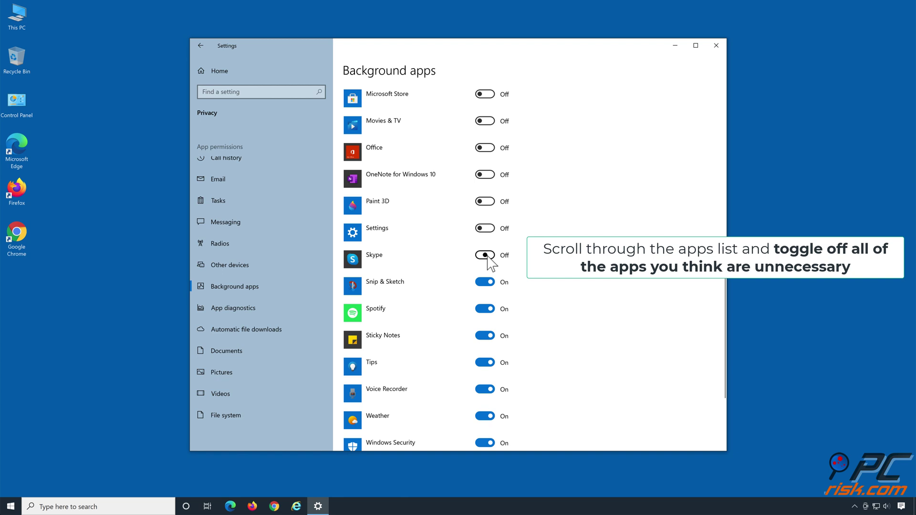
click(485, 282)
click(484, 308)
click(485, 335)
click(485, 362)
click(485, 389)
scroll(492, 363, down, 3)
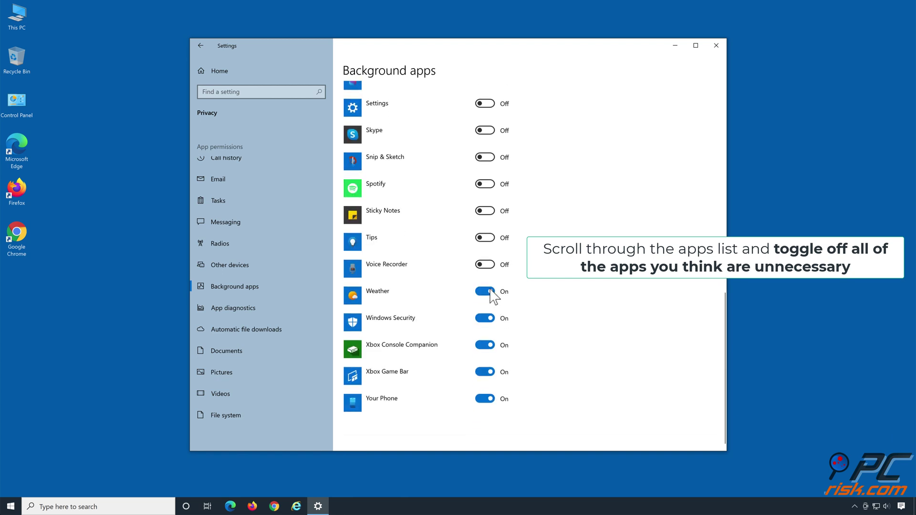
click(485, 291)
click(484, 318)
click(485, 345)
click(484, 371)
click(485, 399)
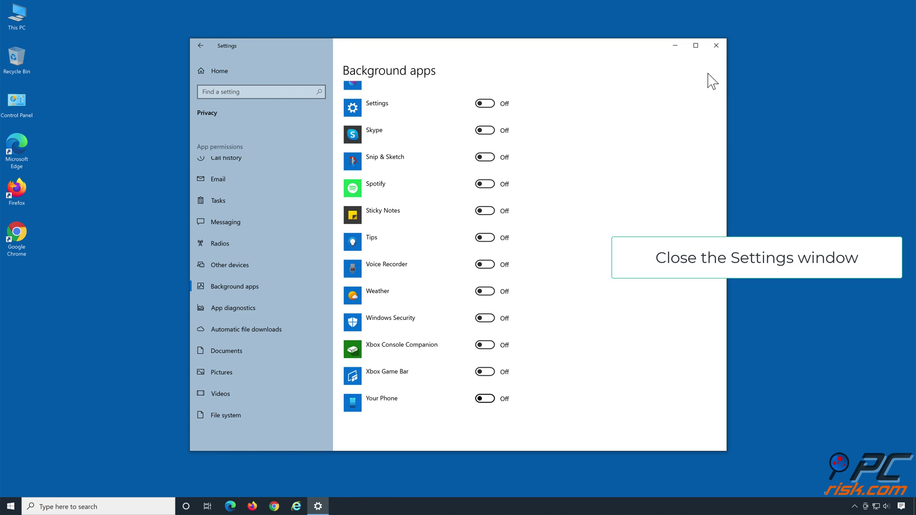
click(715, 46)
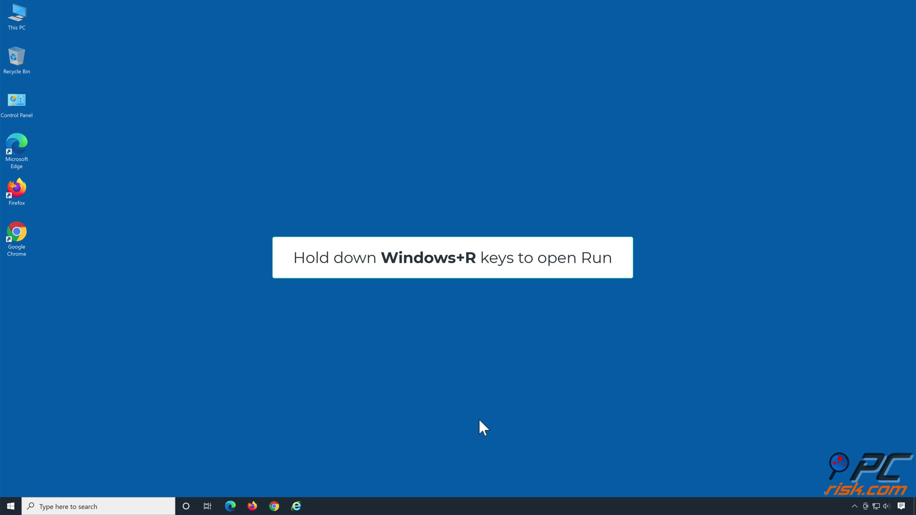
Run 'control.exe srchadmin.dll' from the Win+R box to open Indexing Options
key(super+r)
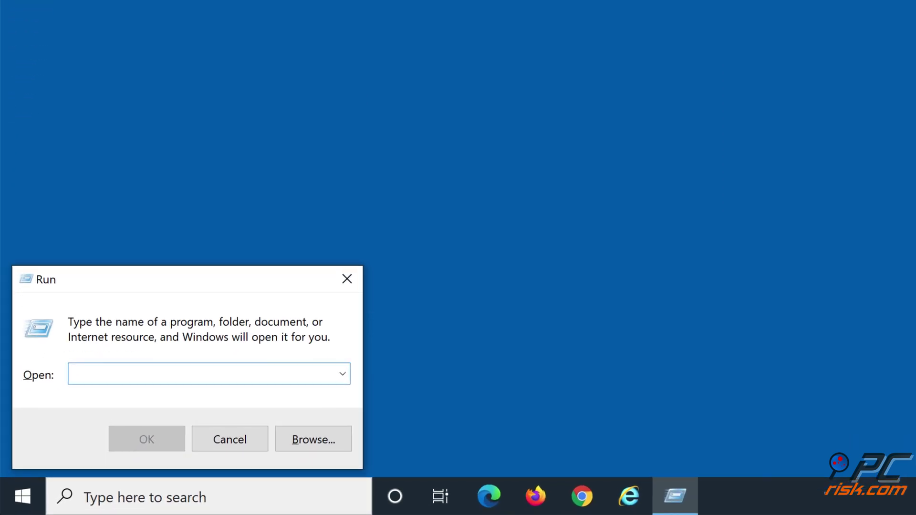
text(c)
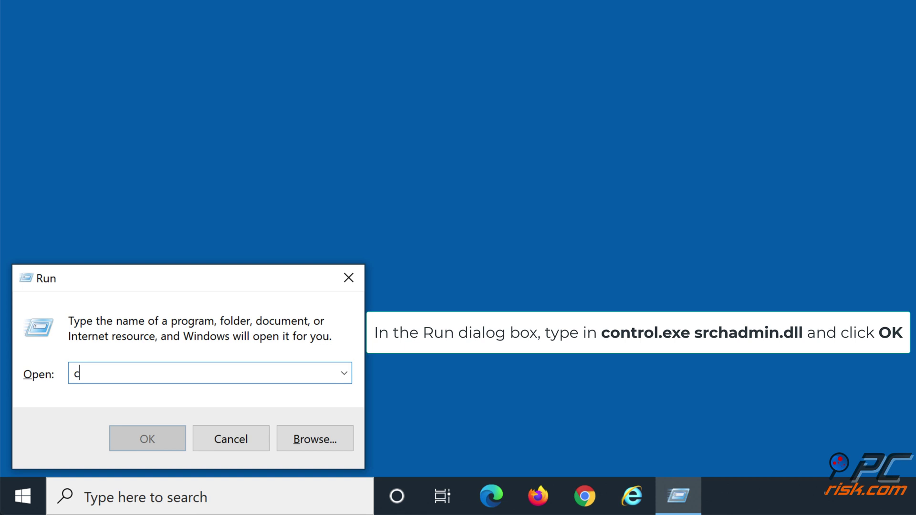
text(ontrol.exe srchadmin.dll)
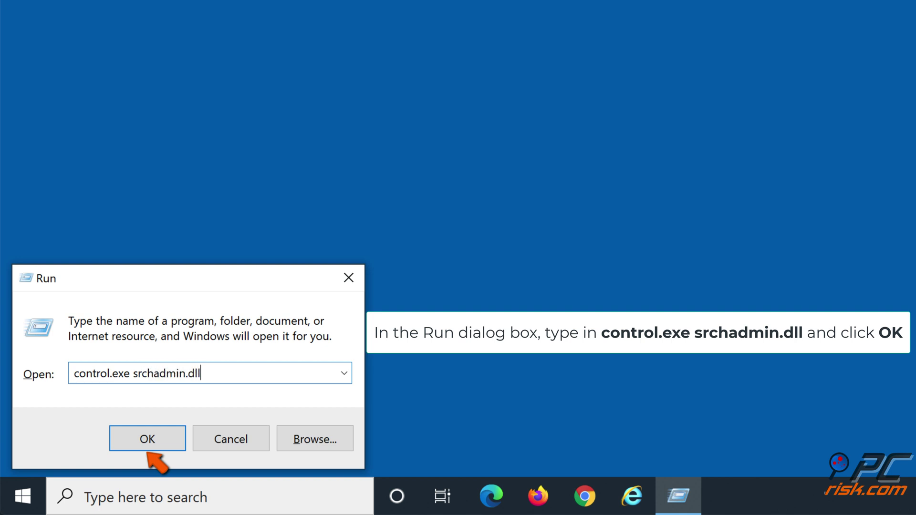
click(148, 446)
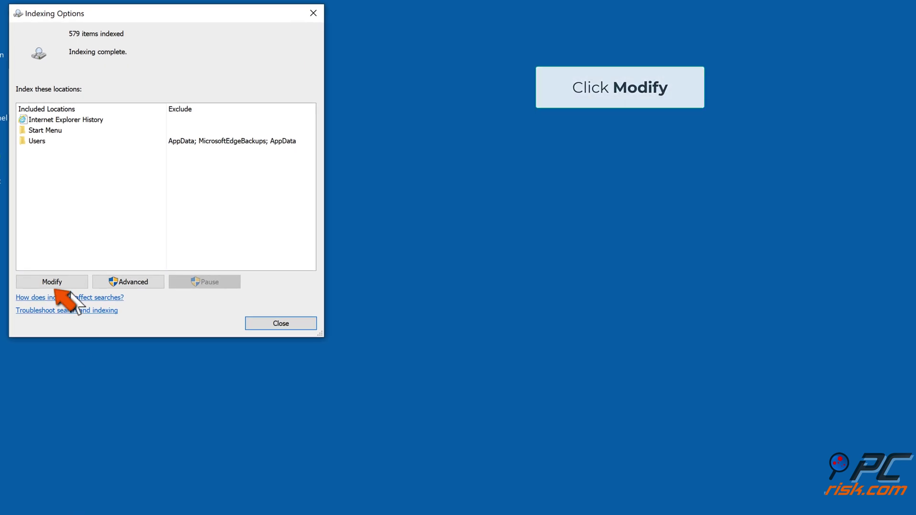
Remove Internet Explorer History from the indexed locations and close Indexing Options
click(56, 285)
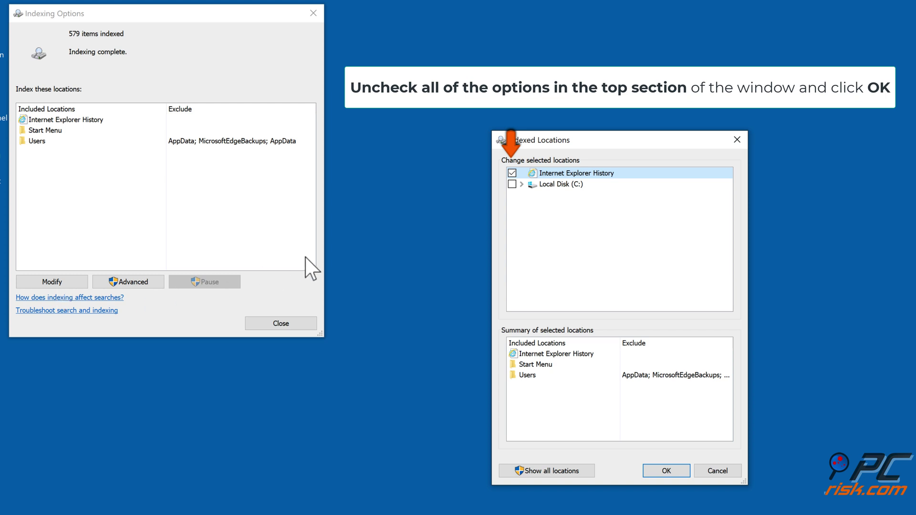
click(511, 173)
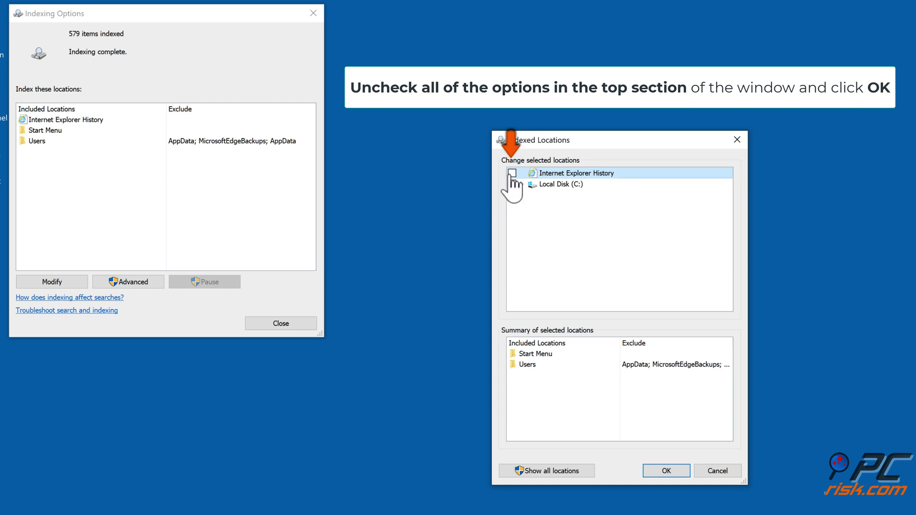
click(667, 471)
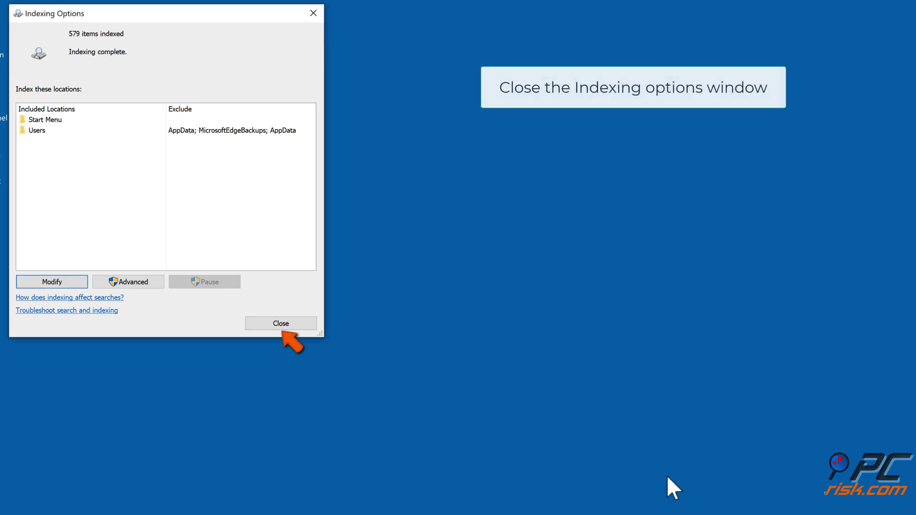
click(281, 324)
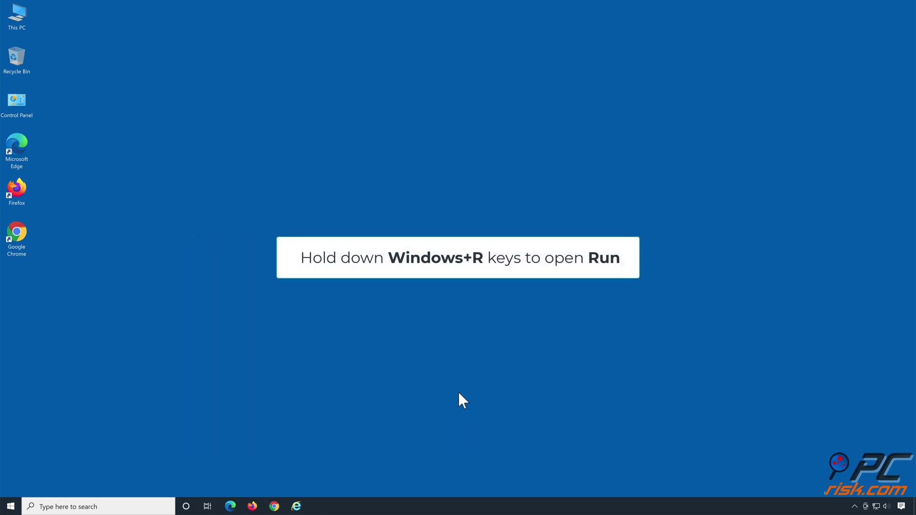
Start an administrator Command Prompt by entering cmd in Run with Ctrl+Shift+Enter
key(super+r)
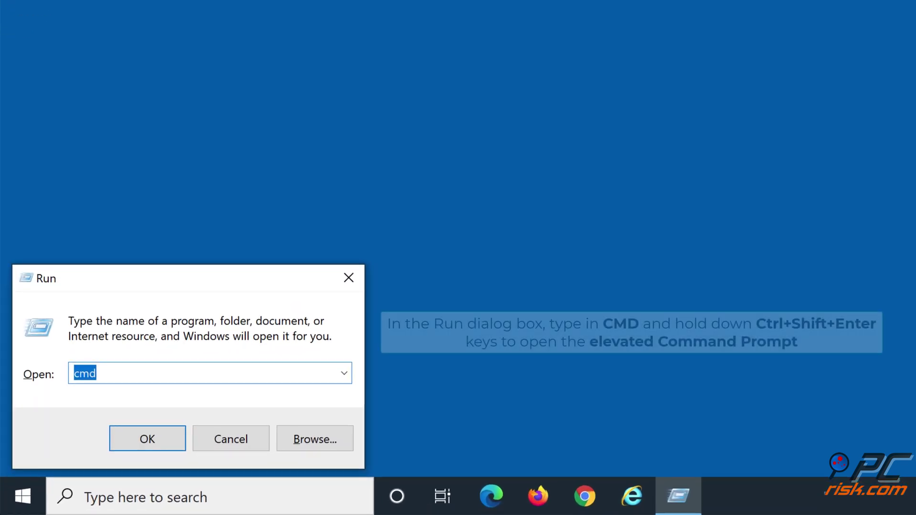
text(c)
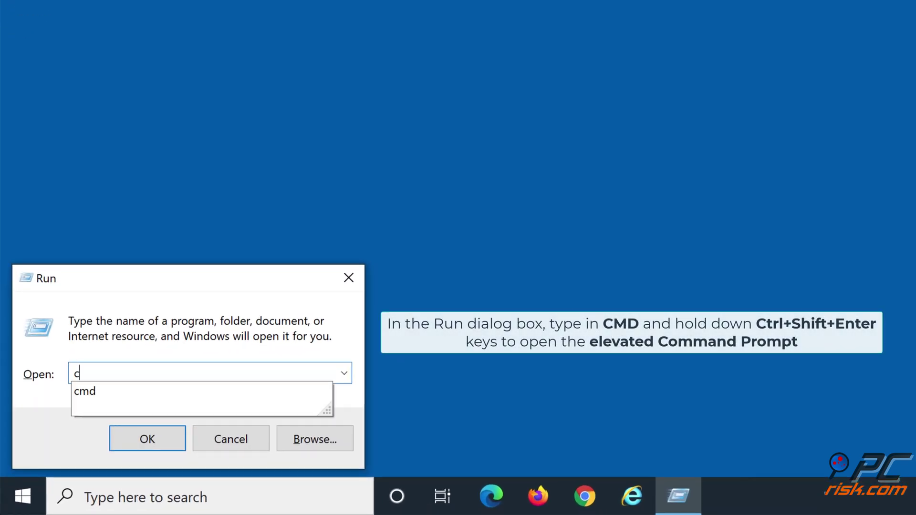
text(md)
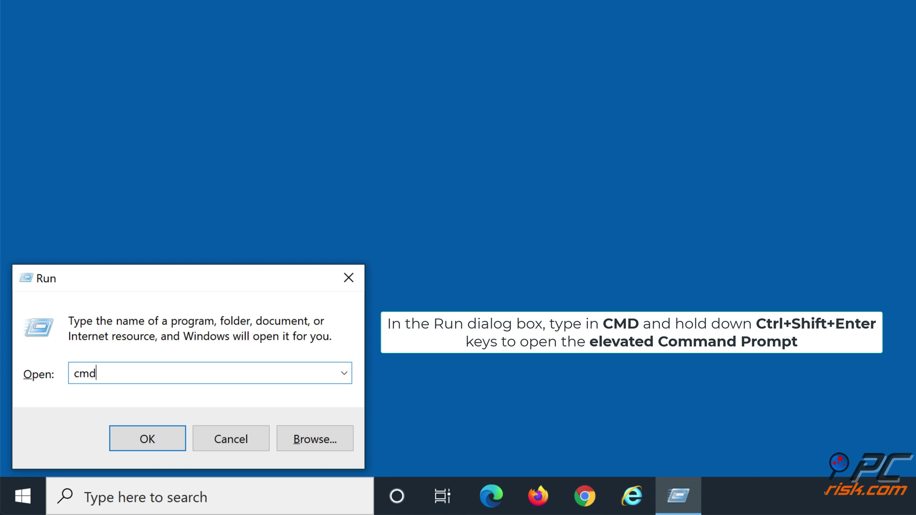
key(ctrl+shift+Return)
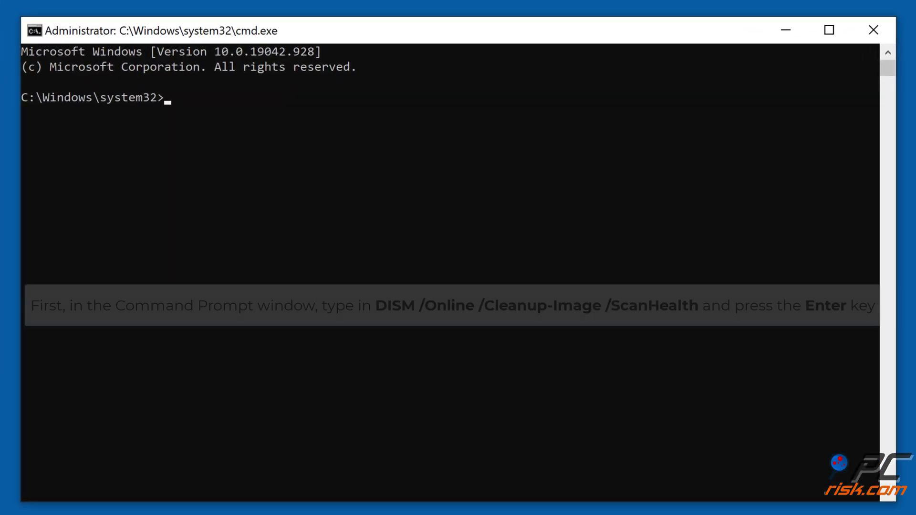
Run DISM /Online /Cleanup-Image /ScanHealth and /RestoreHealth to completion, then close Command Prompt
text(di)
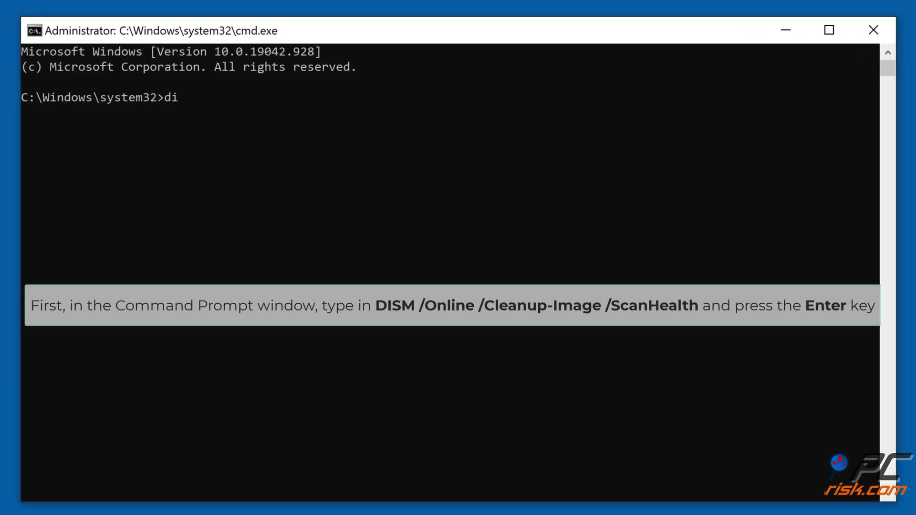
text(sm /online /)
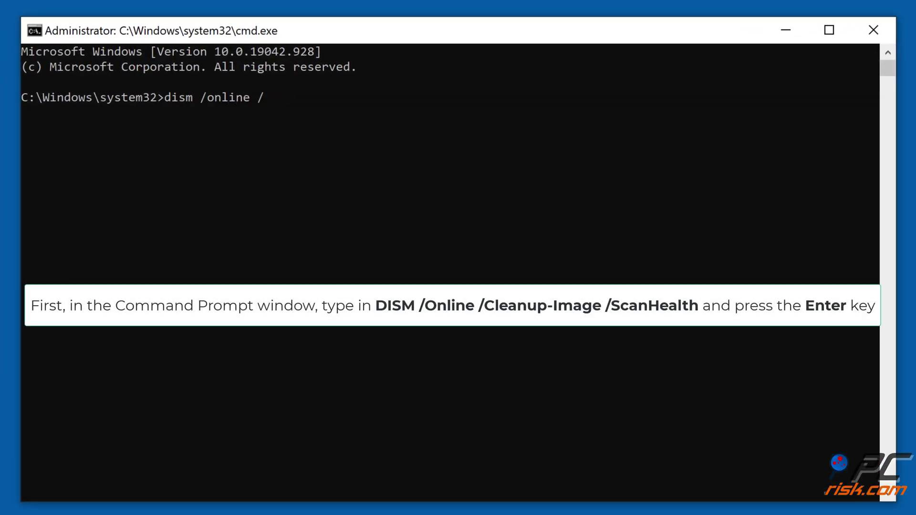
text(cleanup-i)
text(mage /scanh)
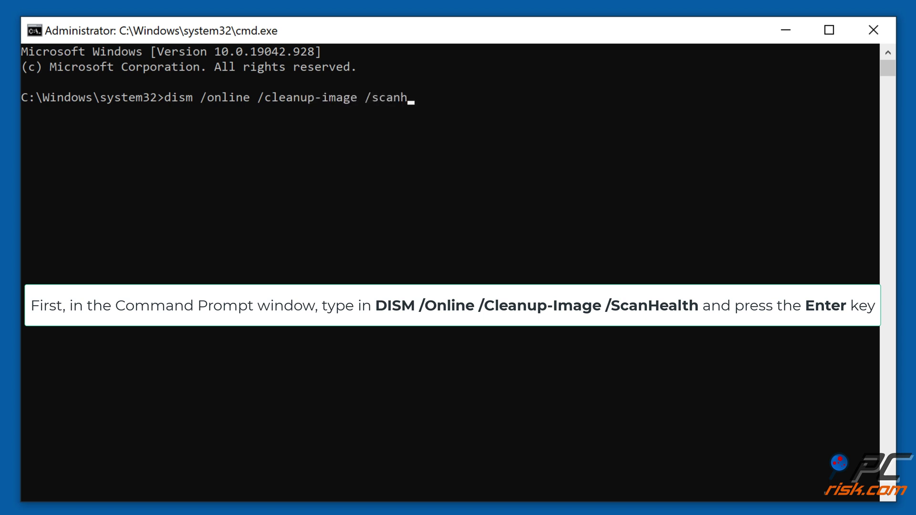
text(ealth)
key(Return)
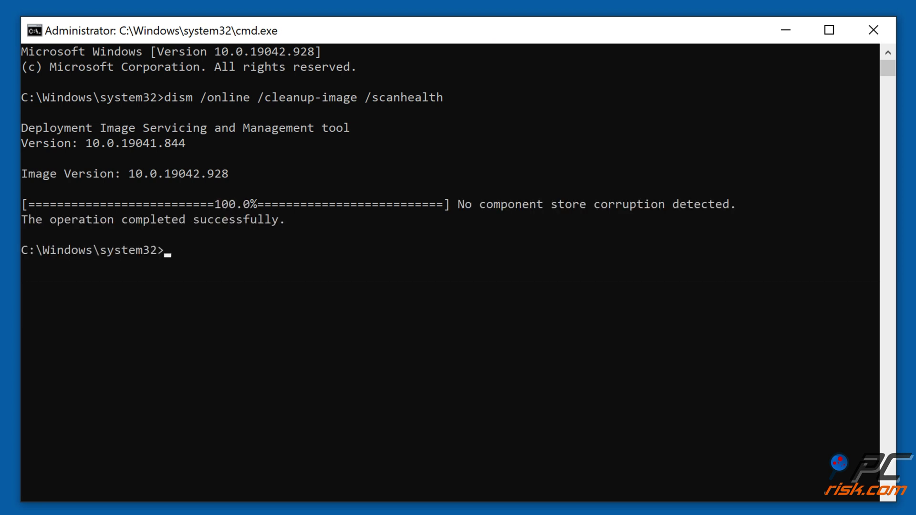
text(dism /onli)
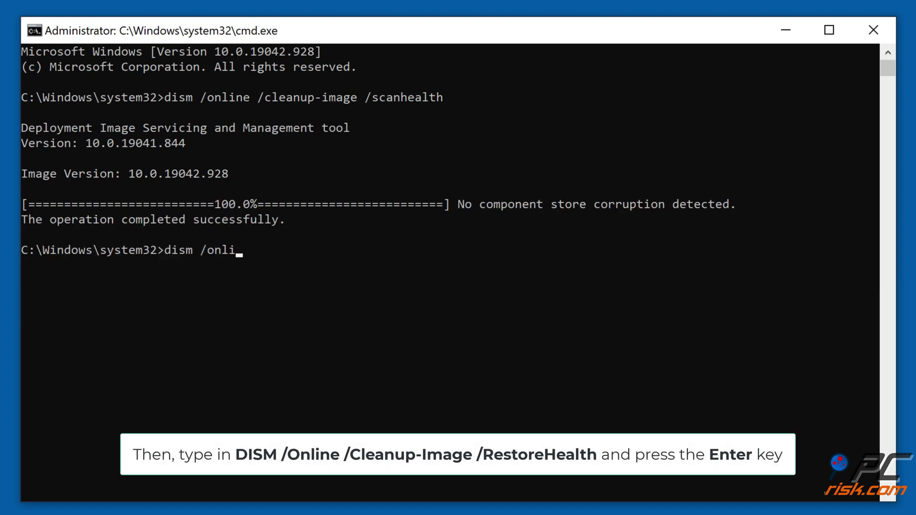
text(ne /cleanup)
text(-image /res)
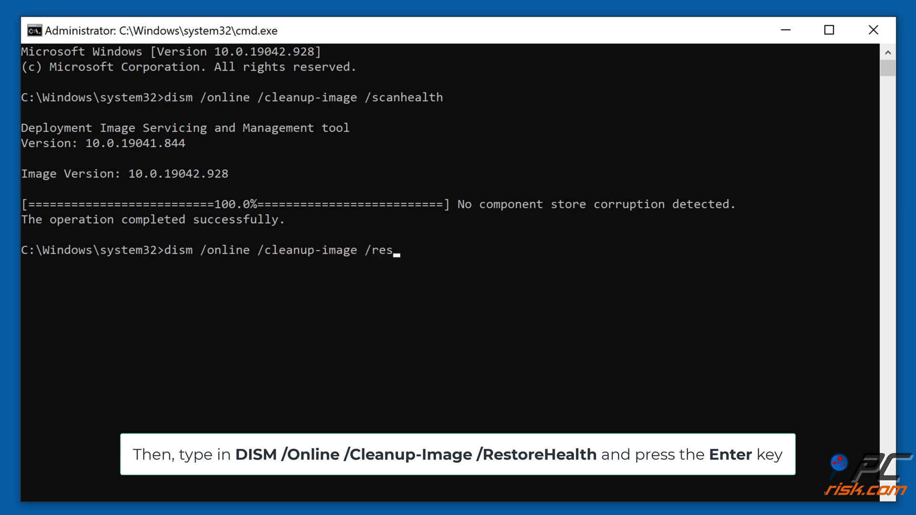
text(torehealth)
key(Return)
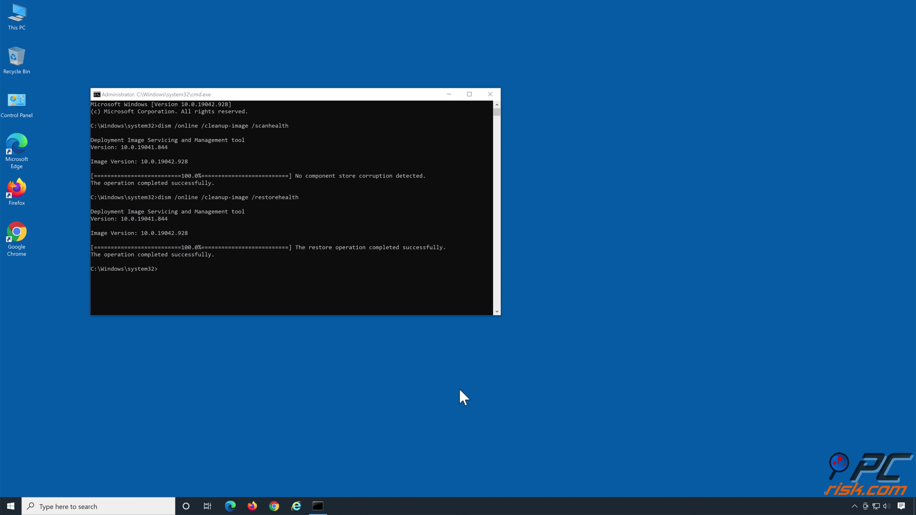
click(491, 95)
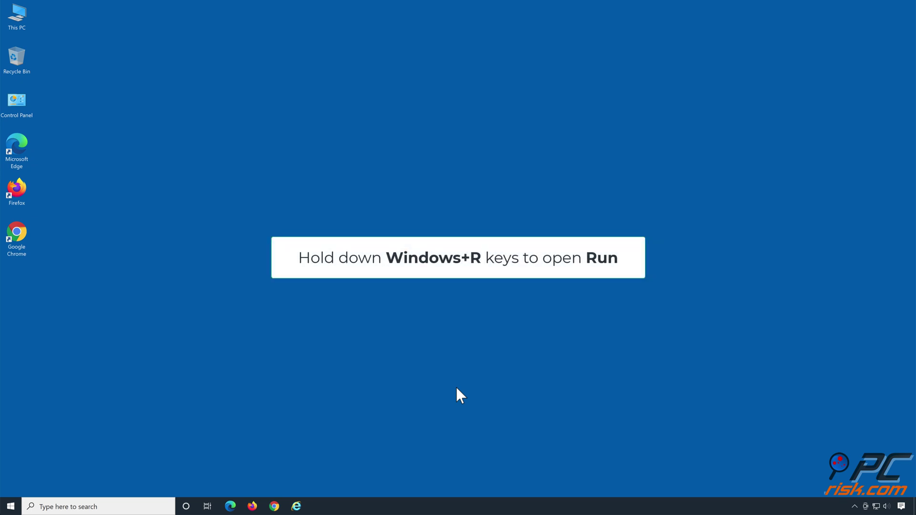
Launch cmd from the Run dialog as administrator (Ctrl+Shift+Enter)
key(super+r)
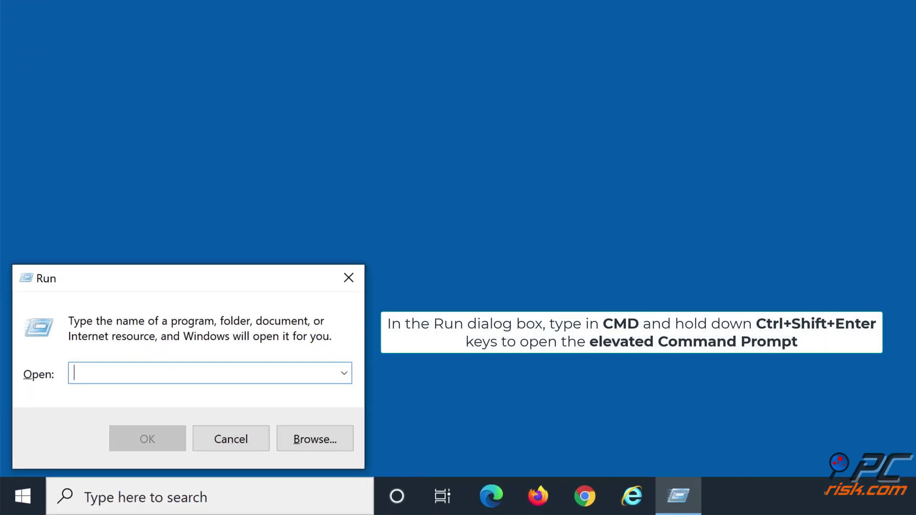
text(cmd)
key(ctrl+shift+Return)
text(sfc /sca)
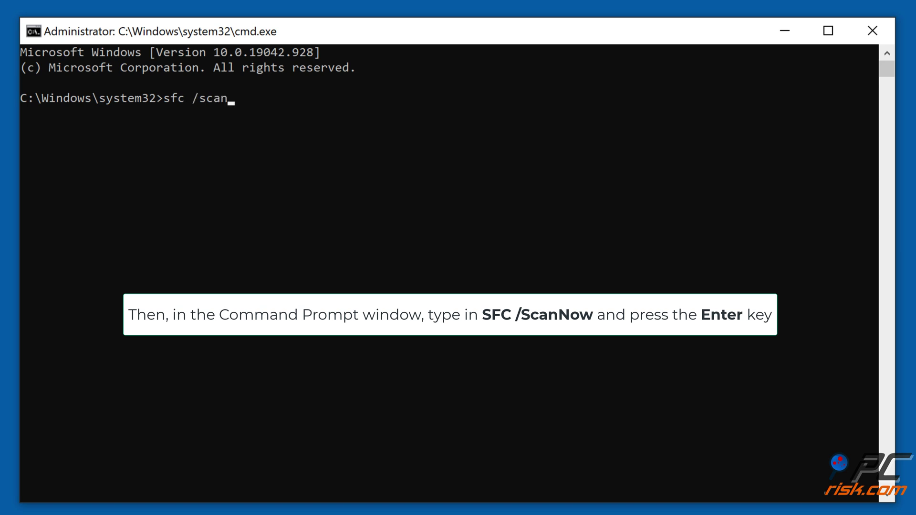
Run sfc /scannow until it reports no integrity violations, then close Command Prompt
text(now)
key(Return)
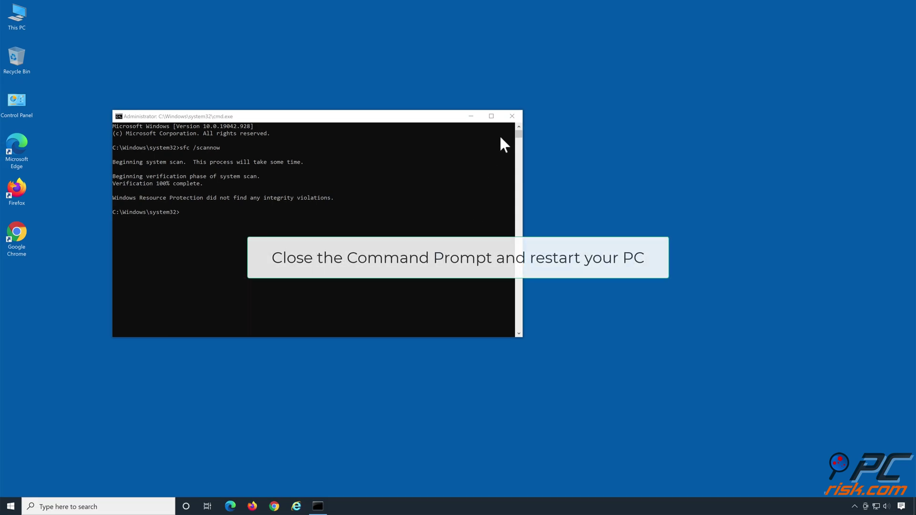
click(511, 115)
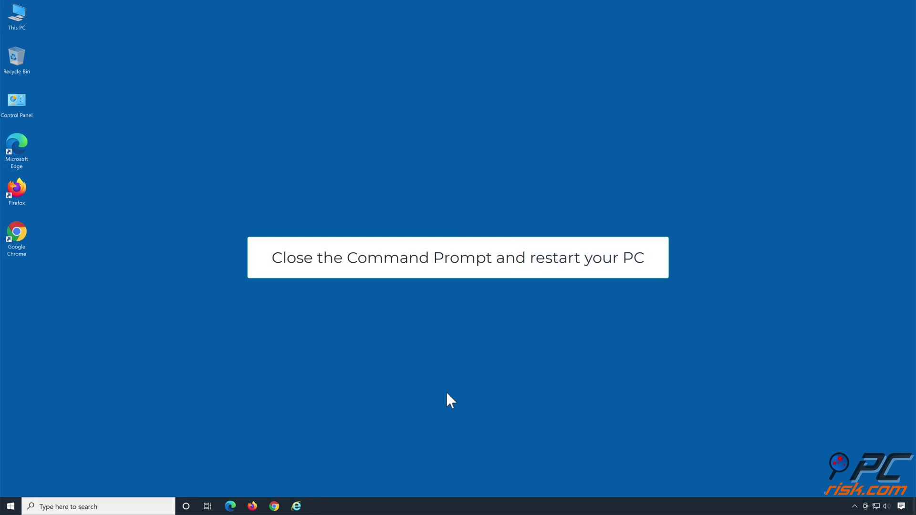
Restart the computer from the Start menu's power options
click(18, 504)
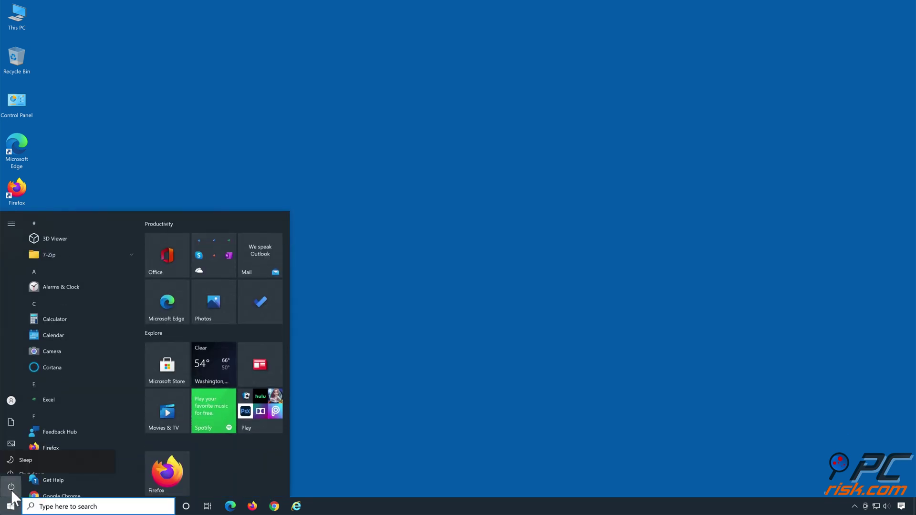
click(11, 486)
click(21, 465)
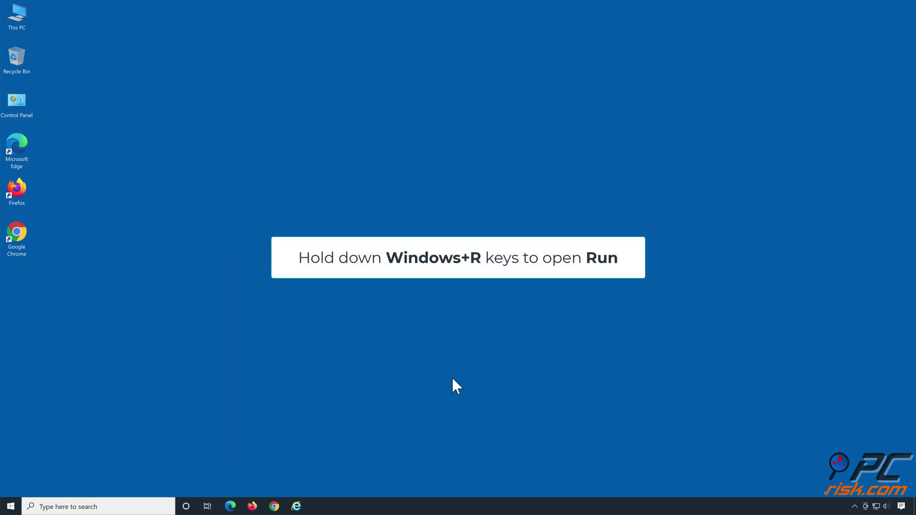
Start an administrator Command Prompt by running cmd from Win+R with Ctrl+Shift+Enter
key(super+r)
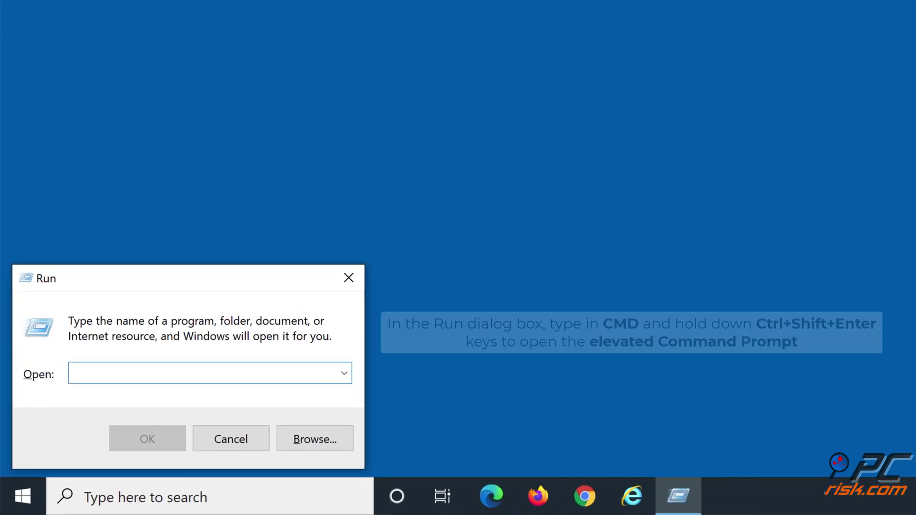
text(cmd)
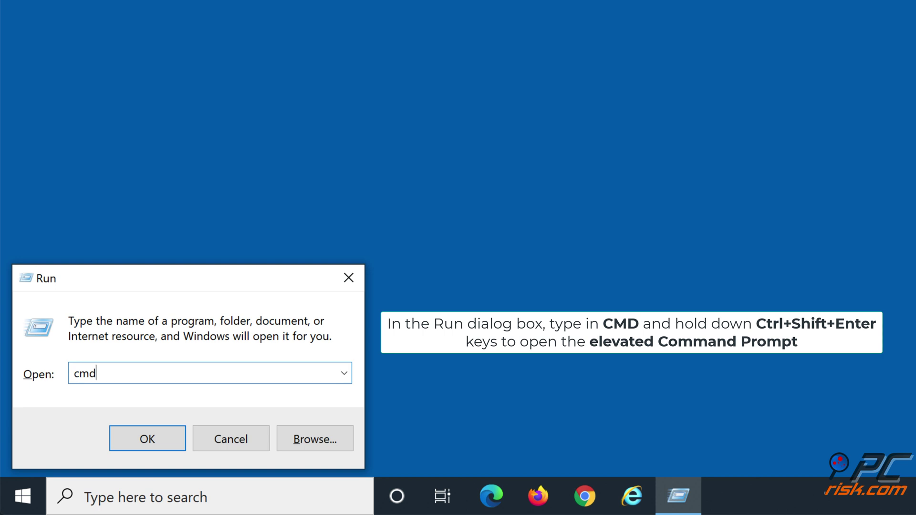
key(ctrl+shift+Return)
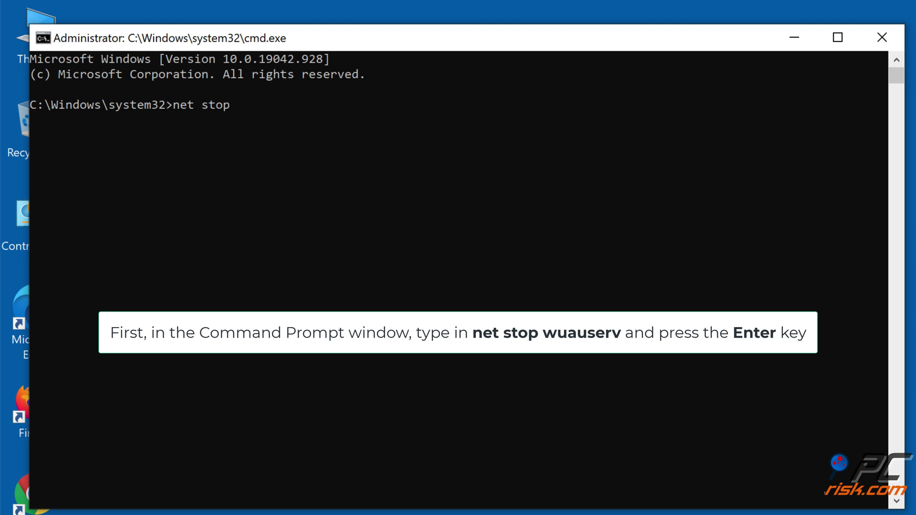
Stop wuauserv and delete %systemroot%\SoftwareDistribution with rd /s /q
text( wuauserv)
key(Return)
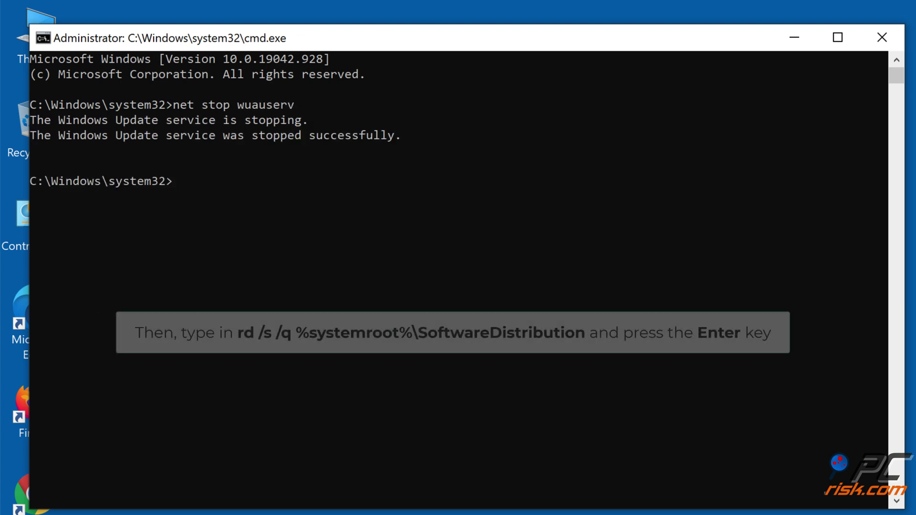
text(rd /s /)
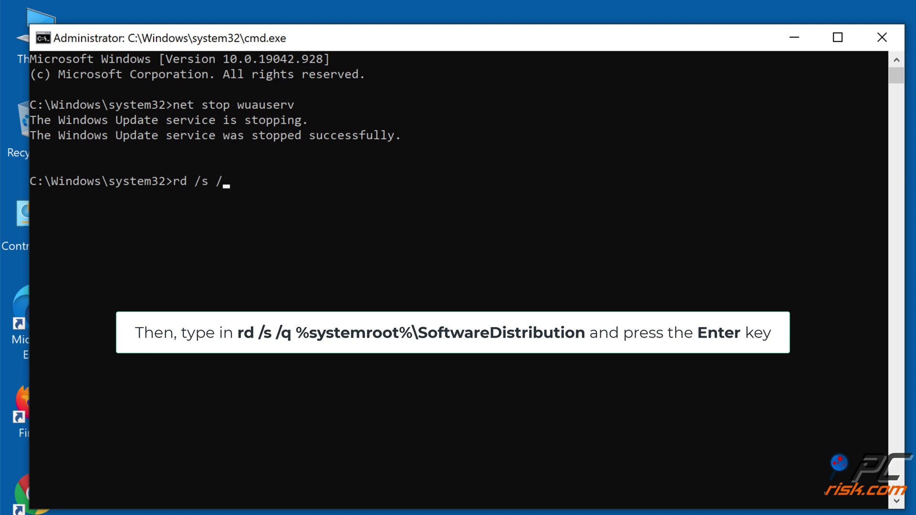
text(q %systemroot%\)
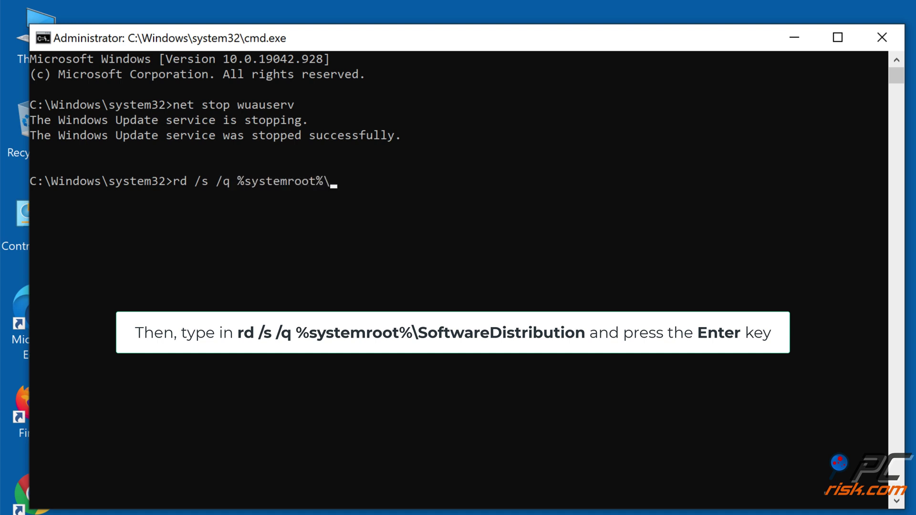
text(softwaredistribution)
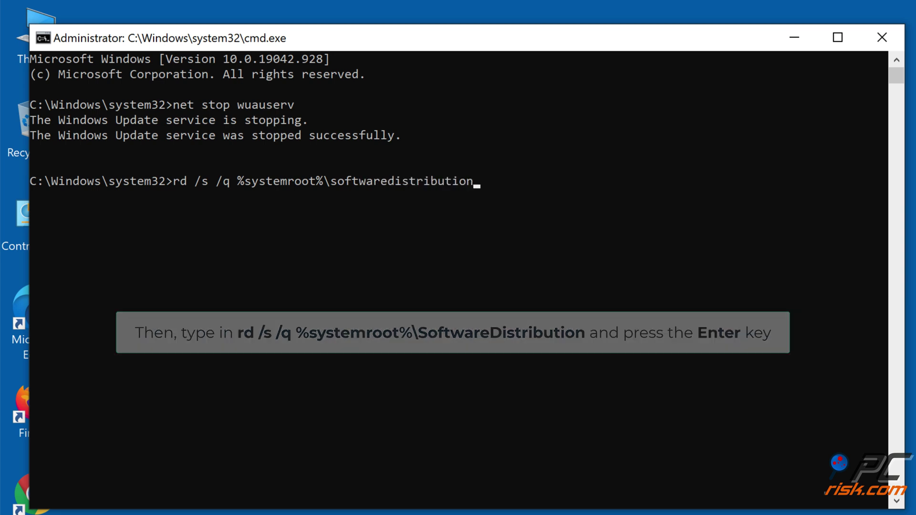
key(Return)
Start the Windows Update service again with net start wuauserv
text(n)
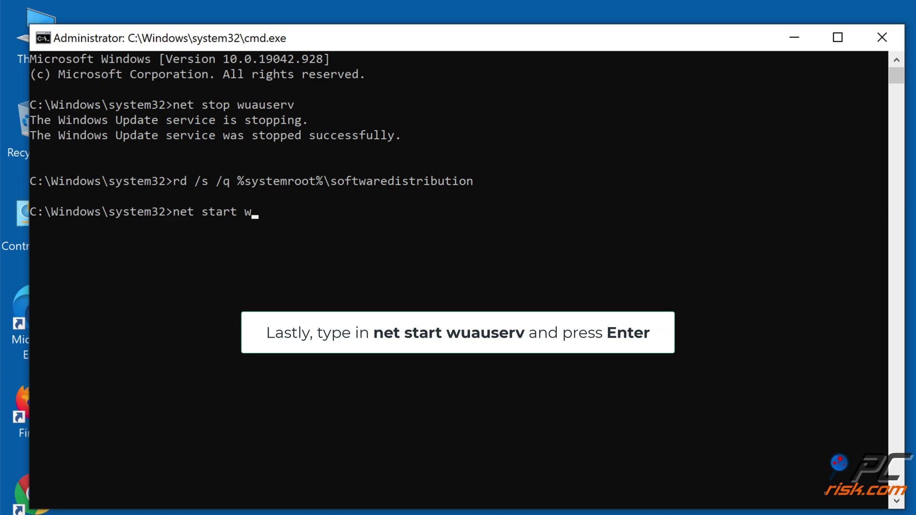
text(uauserv)
key(Return)
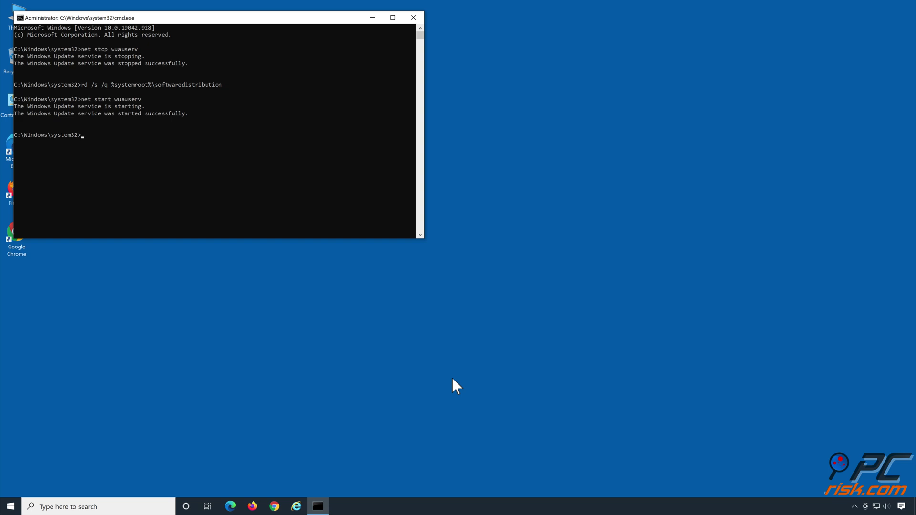
click(452, 379)
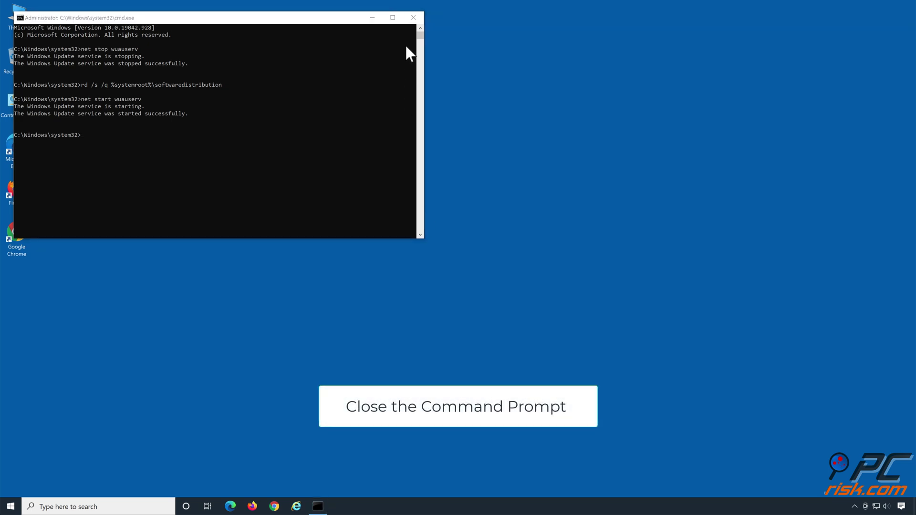
Close the Command Prompt window from its title bar X
click(413, 17)
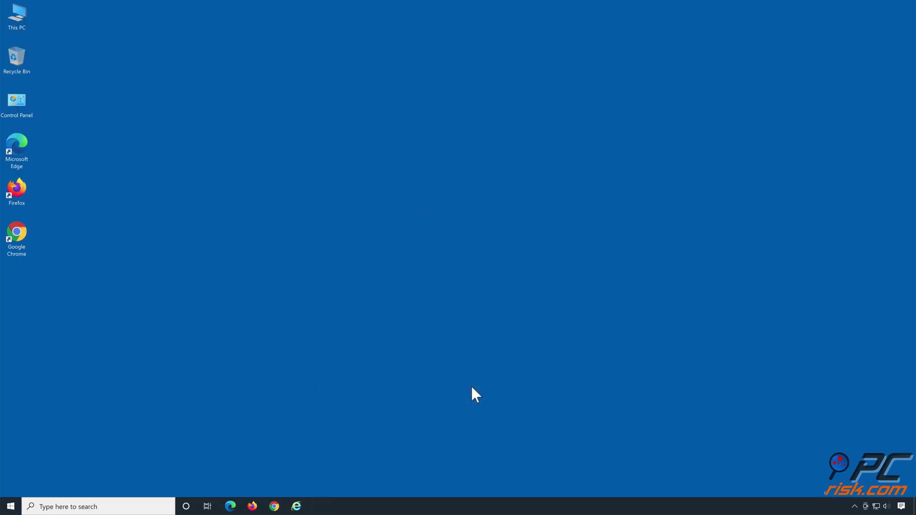